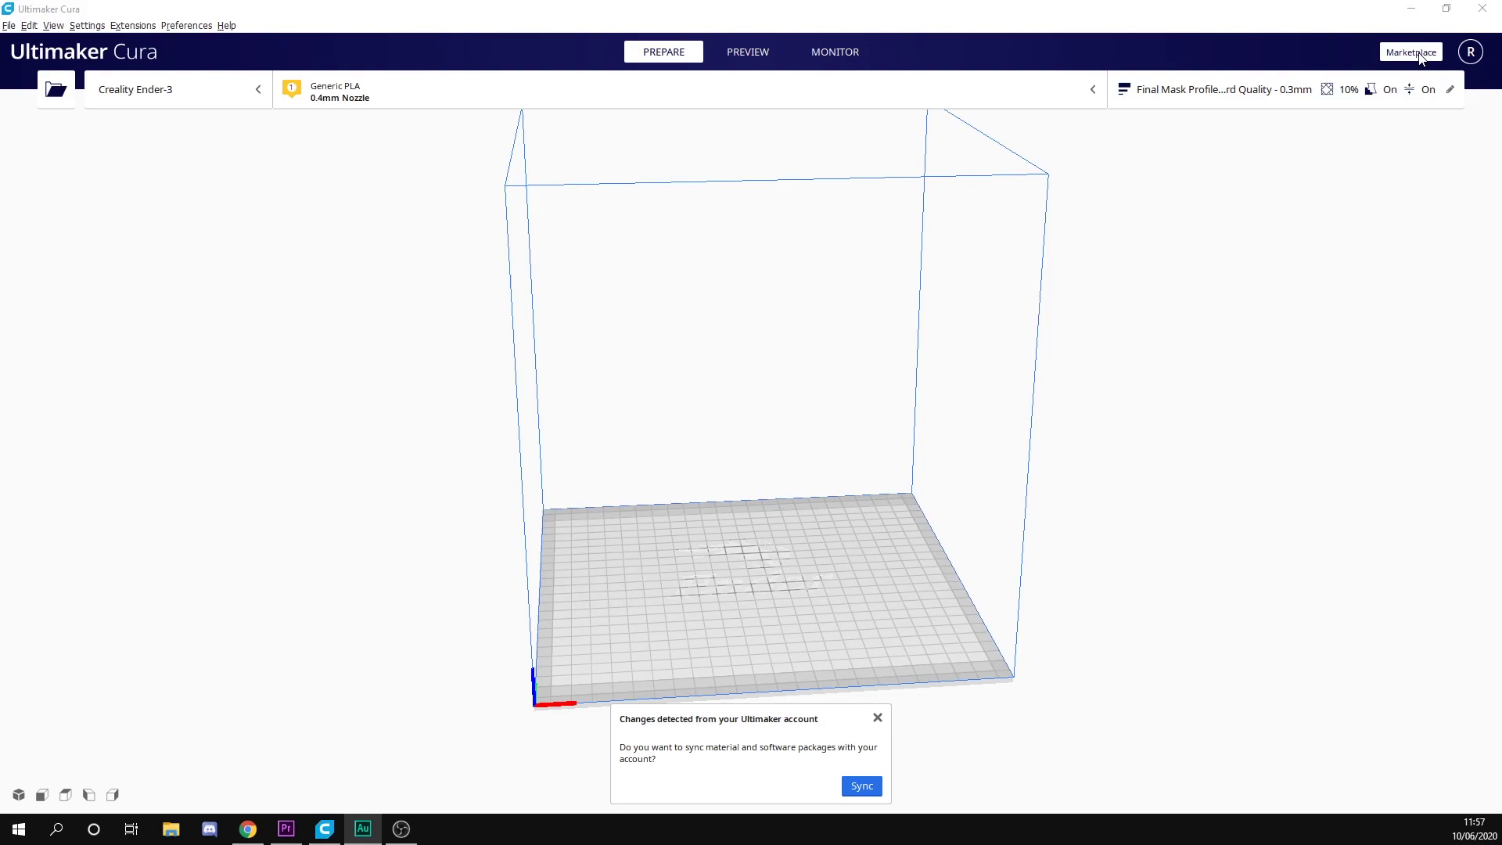
# Find the OctoPrint Connection plugin among the Marketplace plugins and open its version 3.5.14 details page
pyautogui.click(1420, 54)
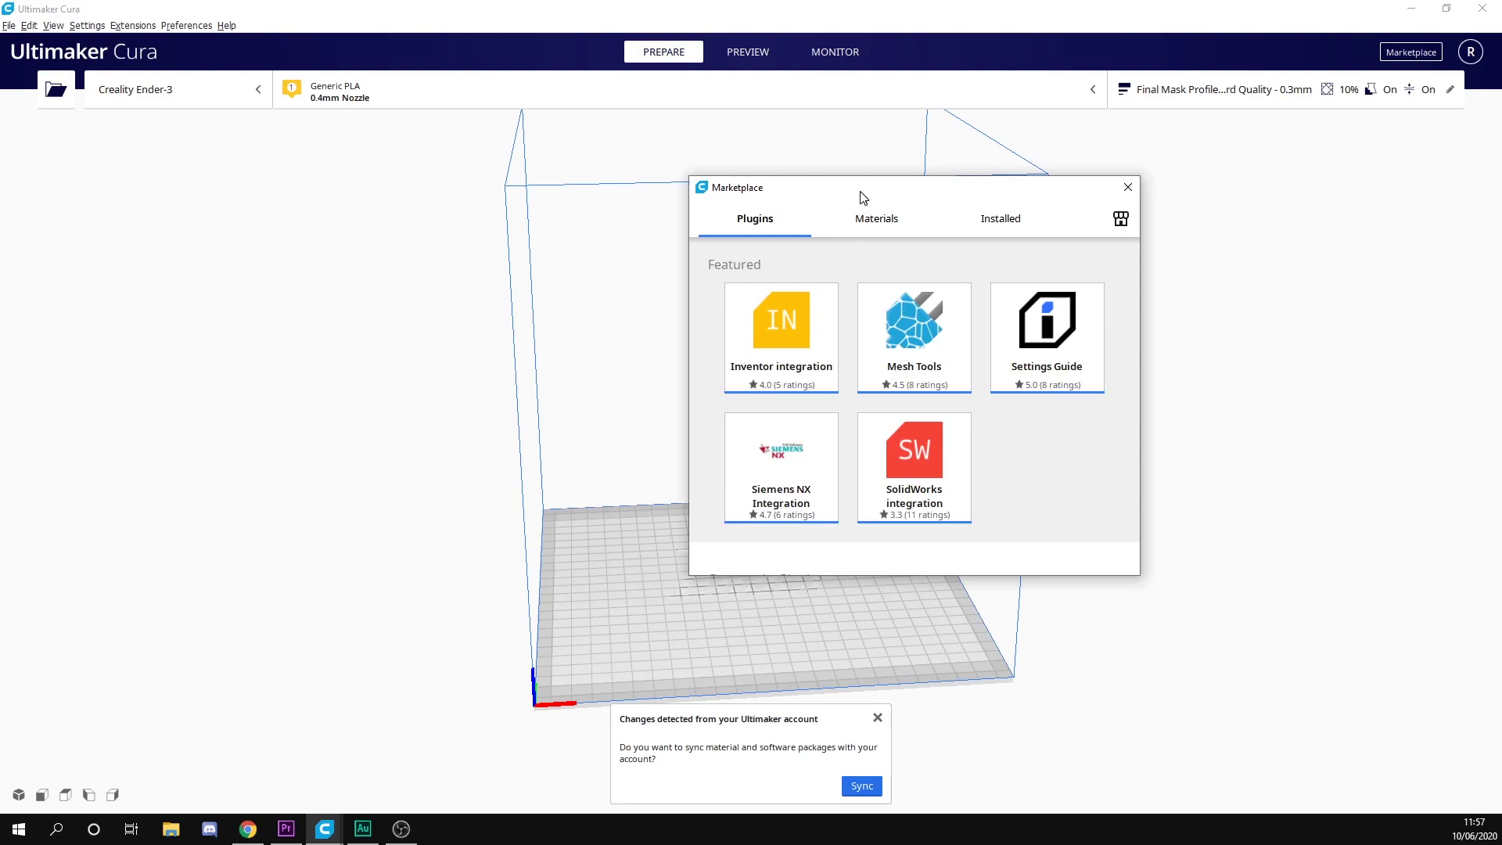
pyautogui.moveTo(863, 197); pyautogui.dragTo(808, 156)
pyautogui.scroll(-1, 962, 297)
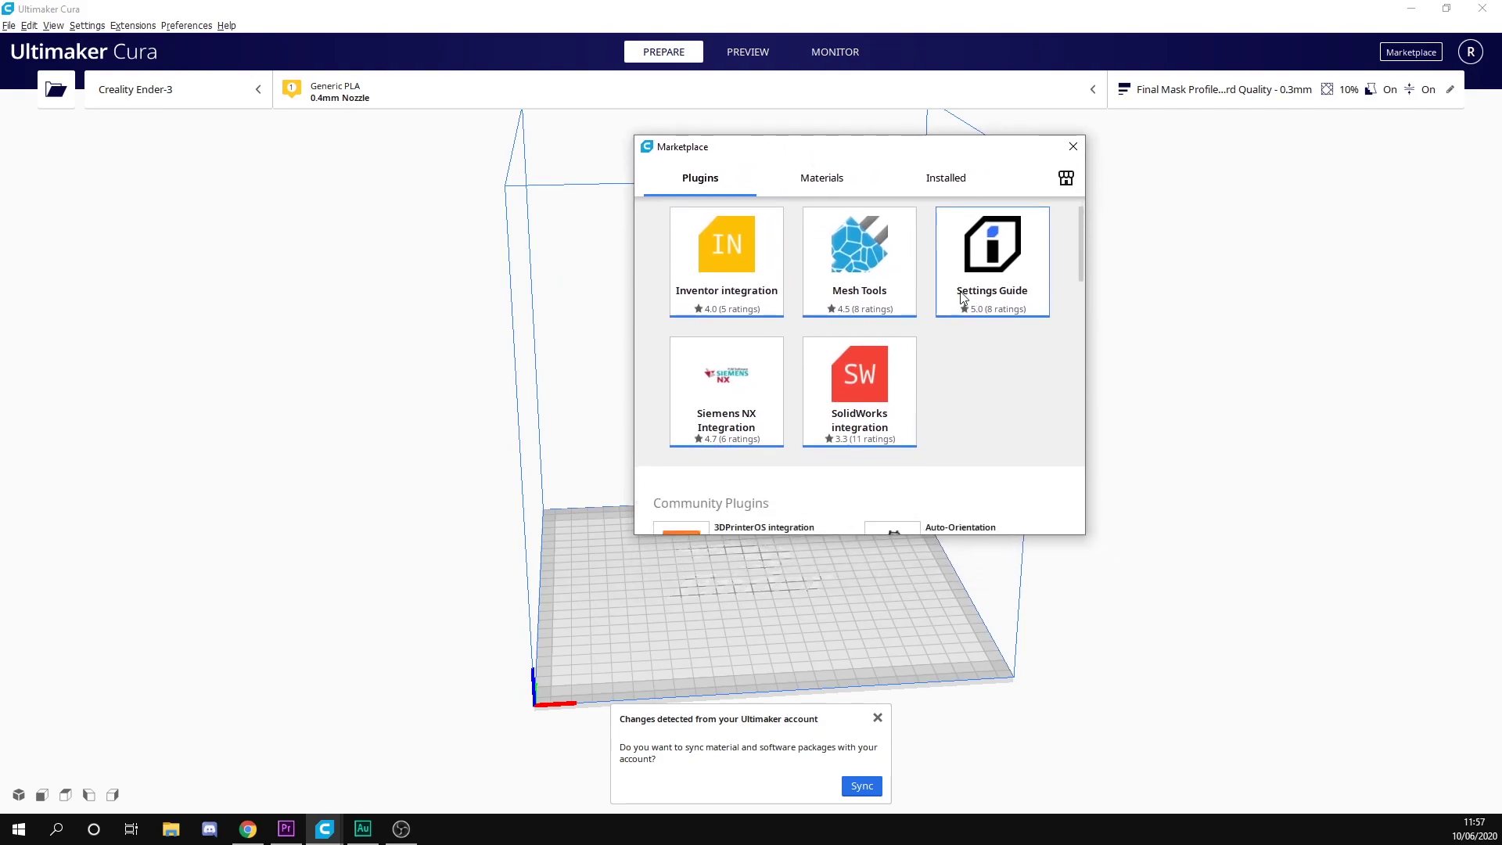
pyautogui.scroll(-8, 962, 298)
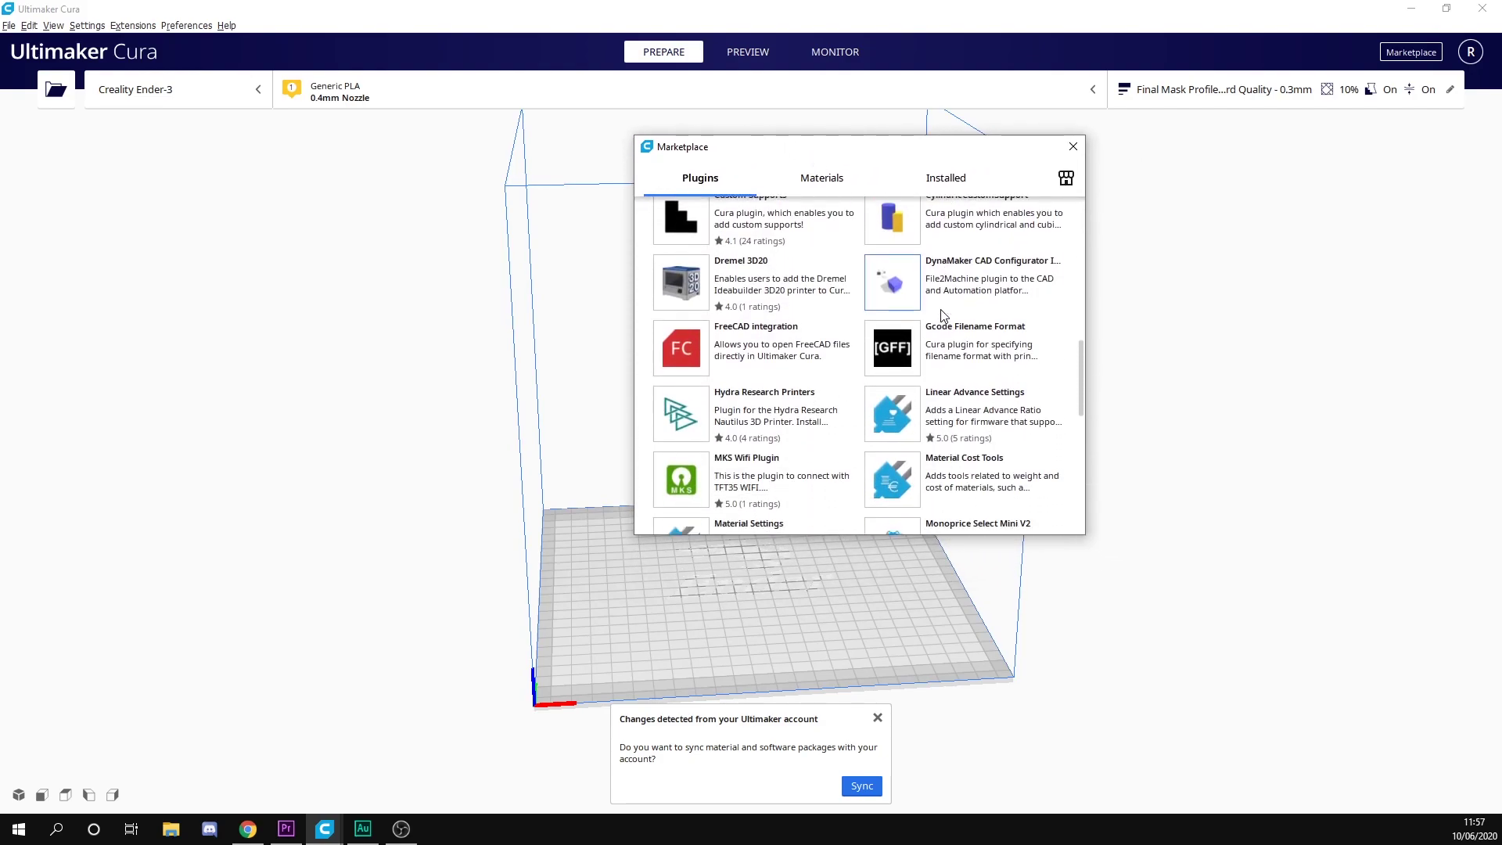
pyautogui.scroll(-10, 942, 315)
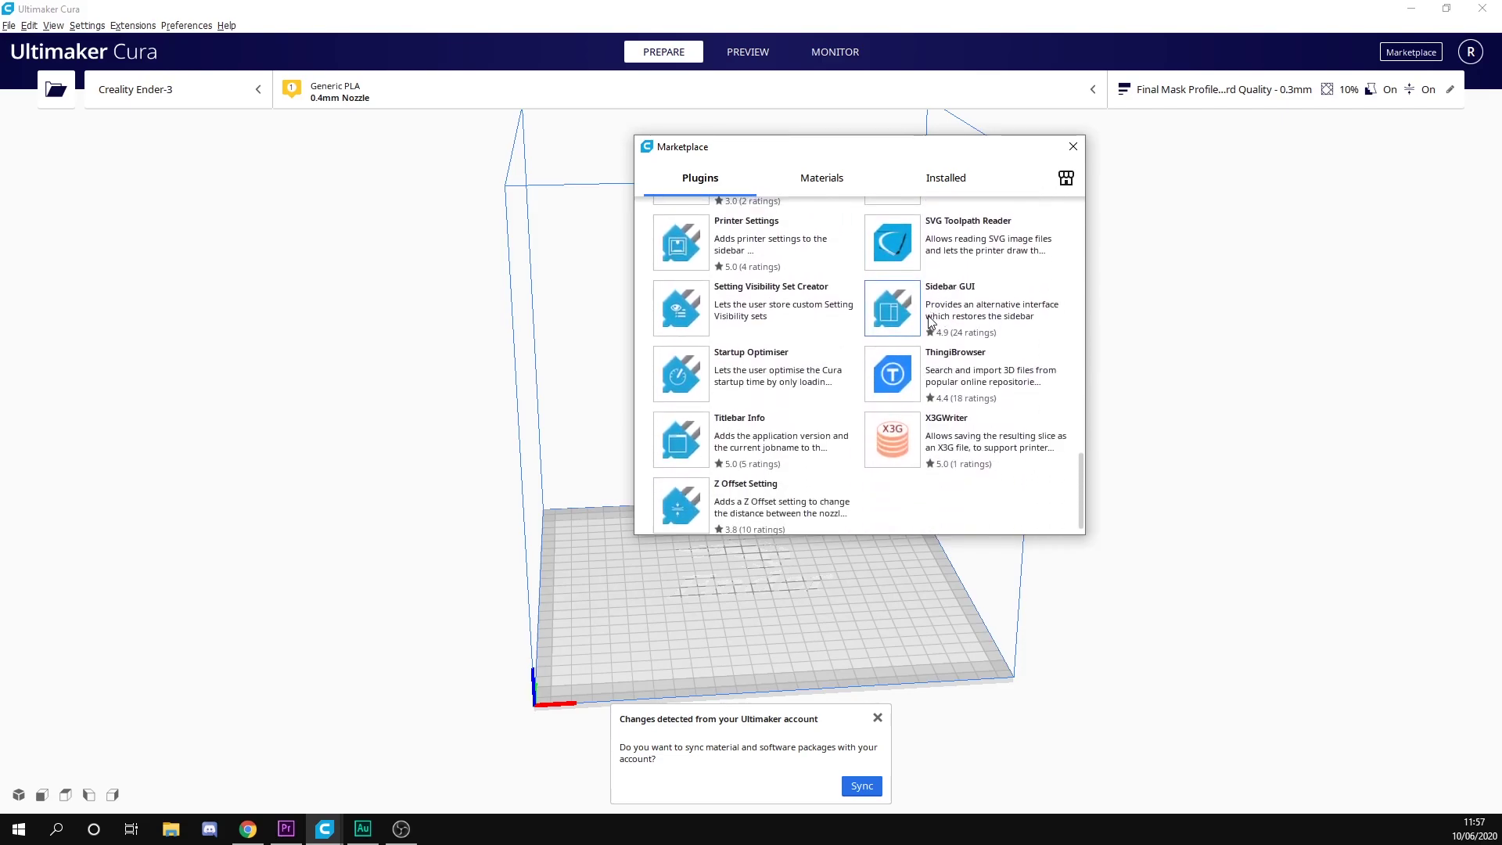
pyautogui.scroll(5, 932, 322)
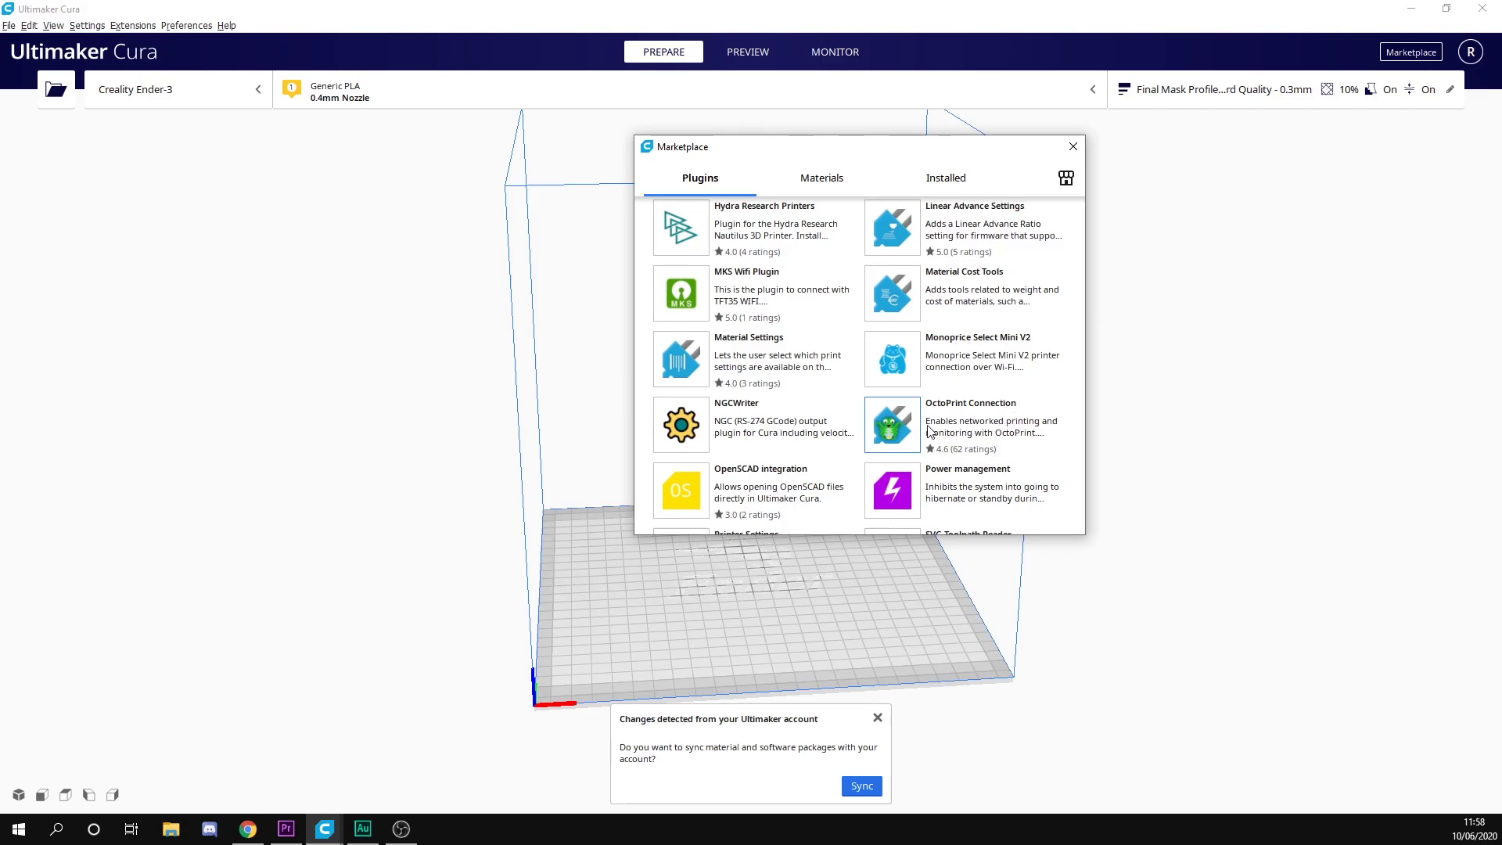
pyautogui.click(929, 431)
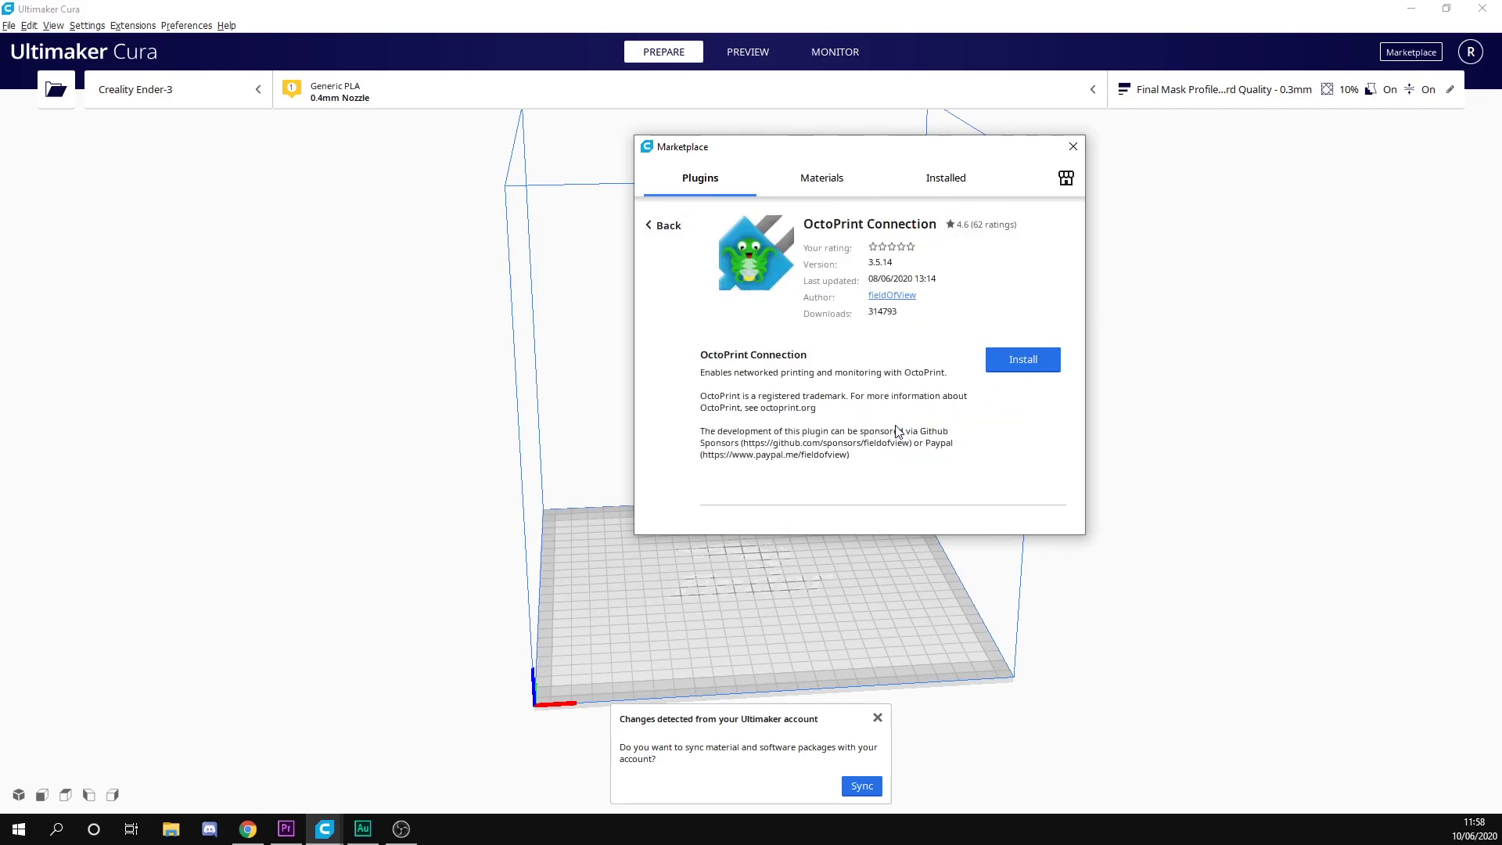
# Install the OctoPrint Connection plugin, accept its licence agreement, and quit Cura
pyautogui.click(1032, 361)
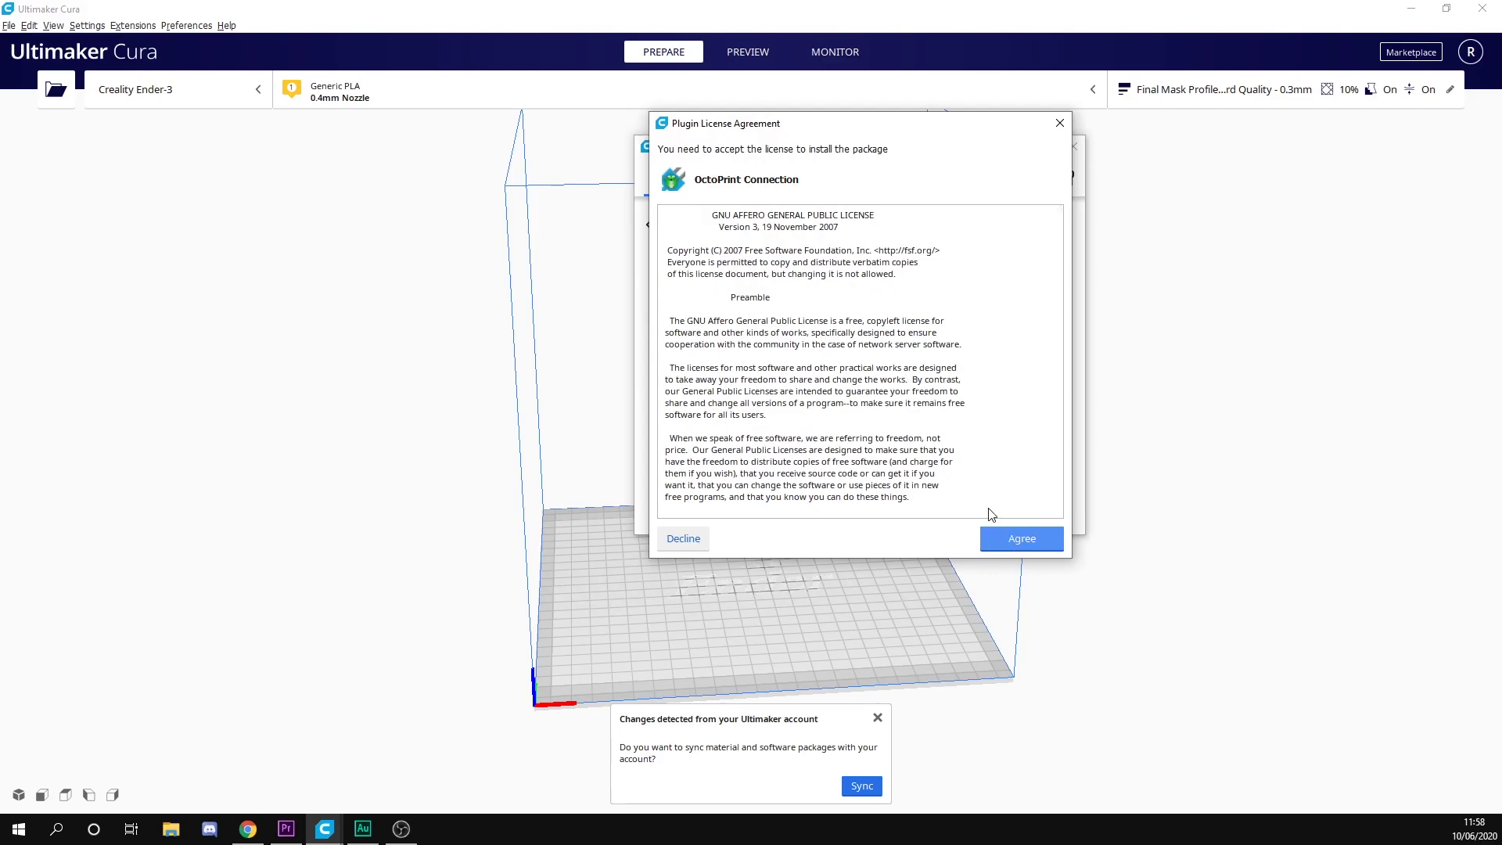
pyautogui.click(987, 537)
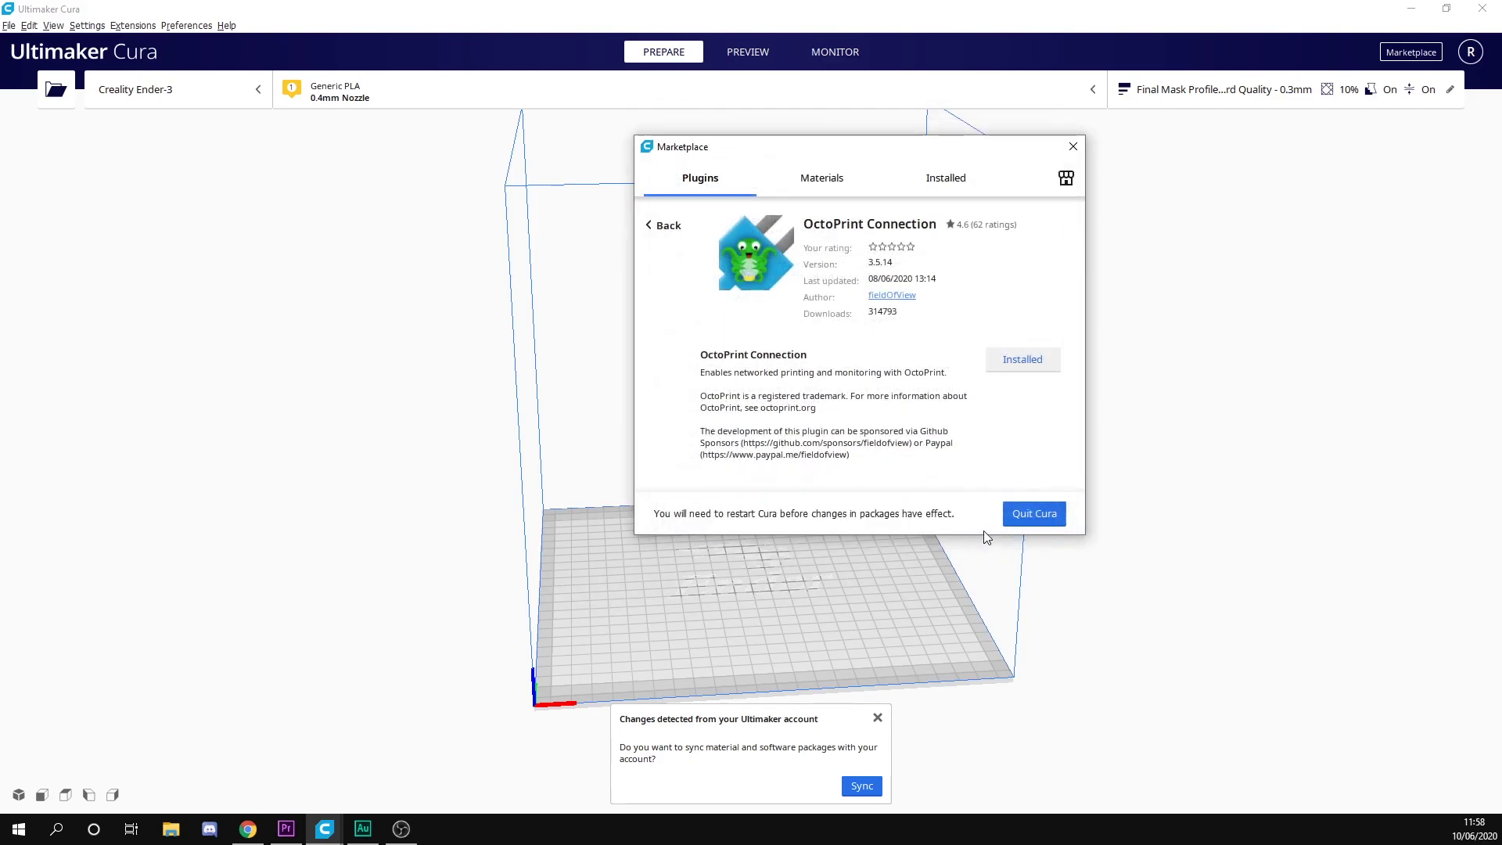
pyautogui.click(1035, 514)
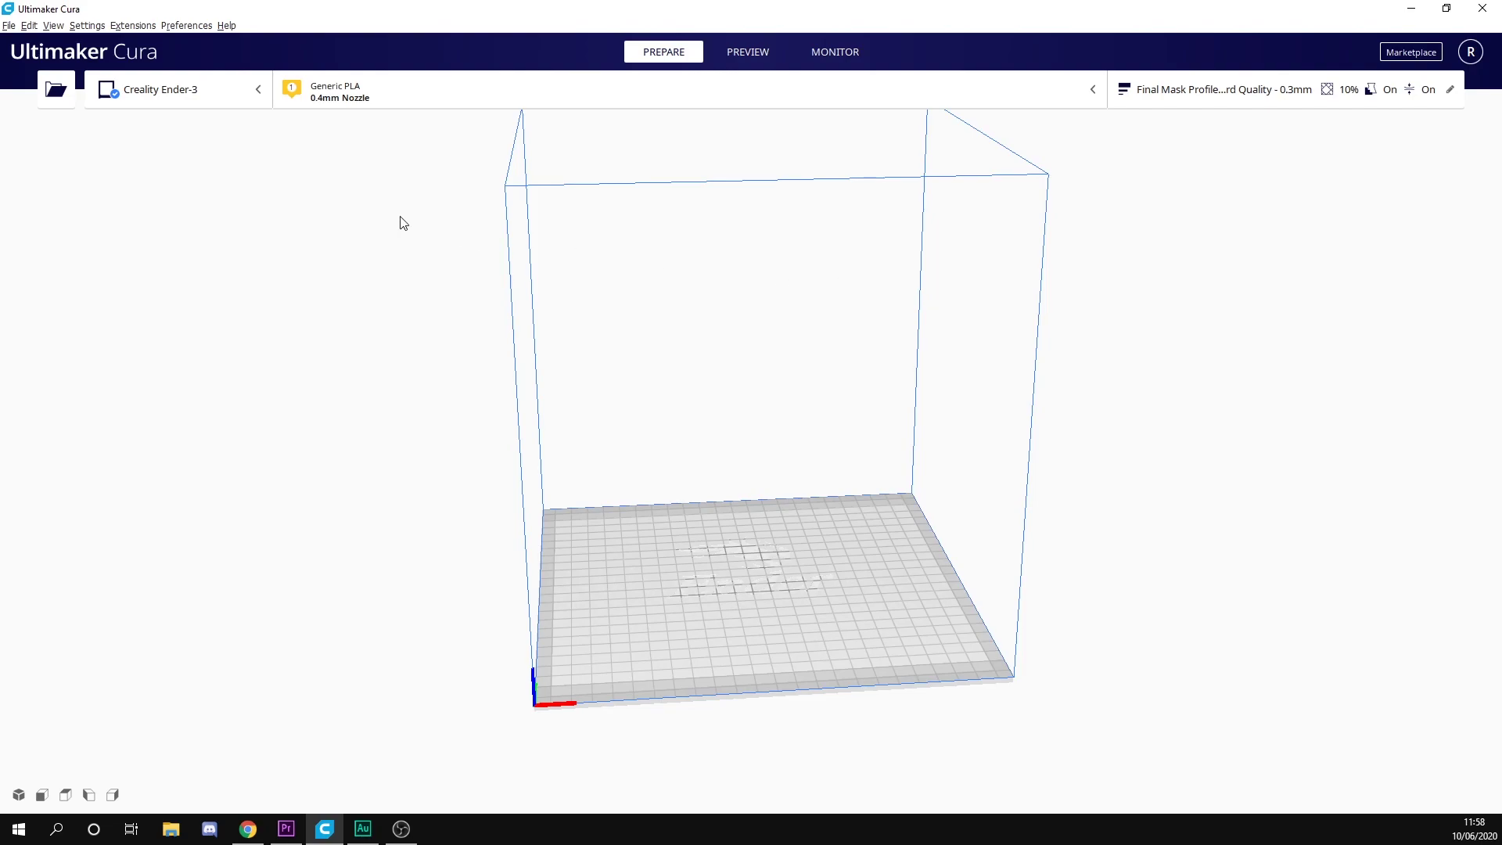
# Keep the Creality Ender-3 selected and open its printer management preferences
pyautogui.click(185, 92)
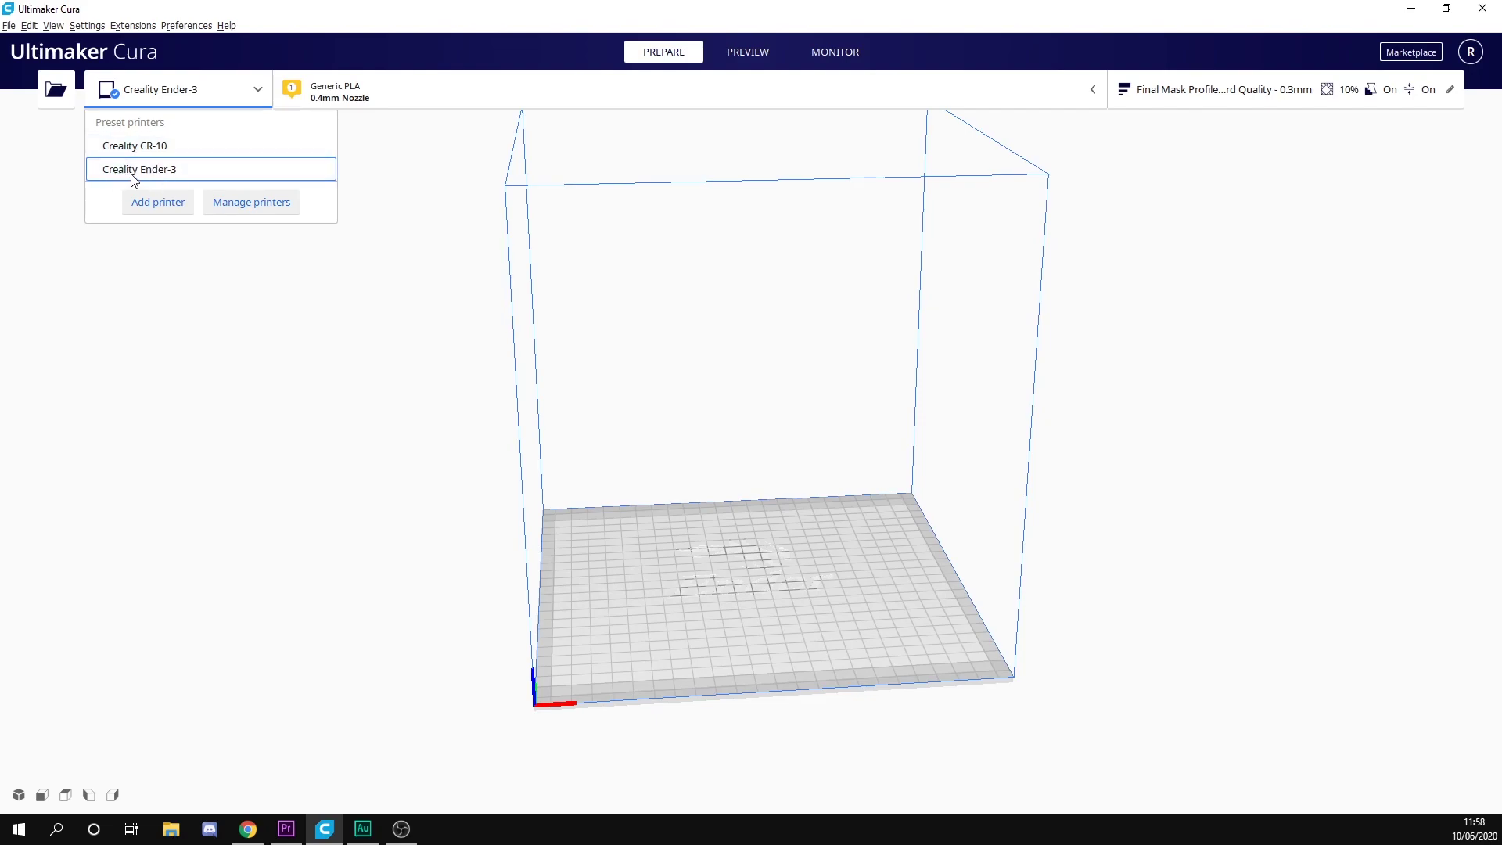
pyautogui.click(172, 176)
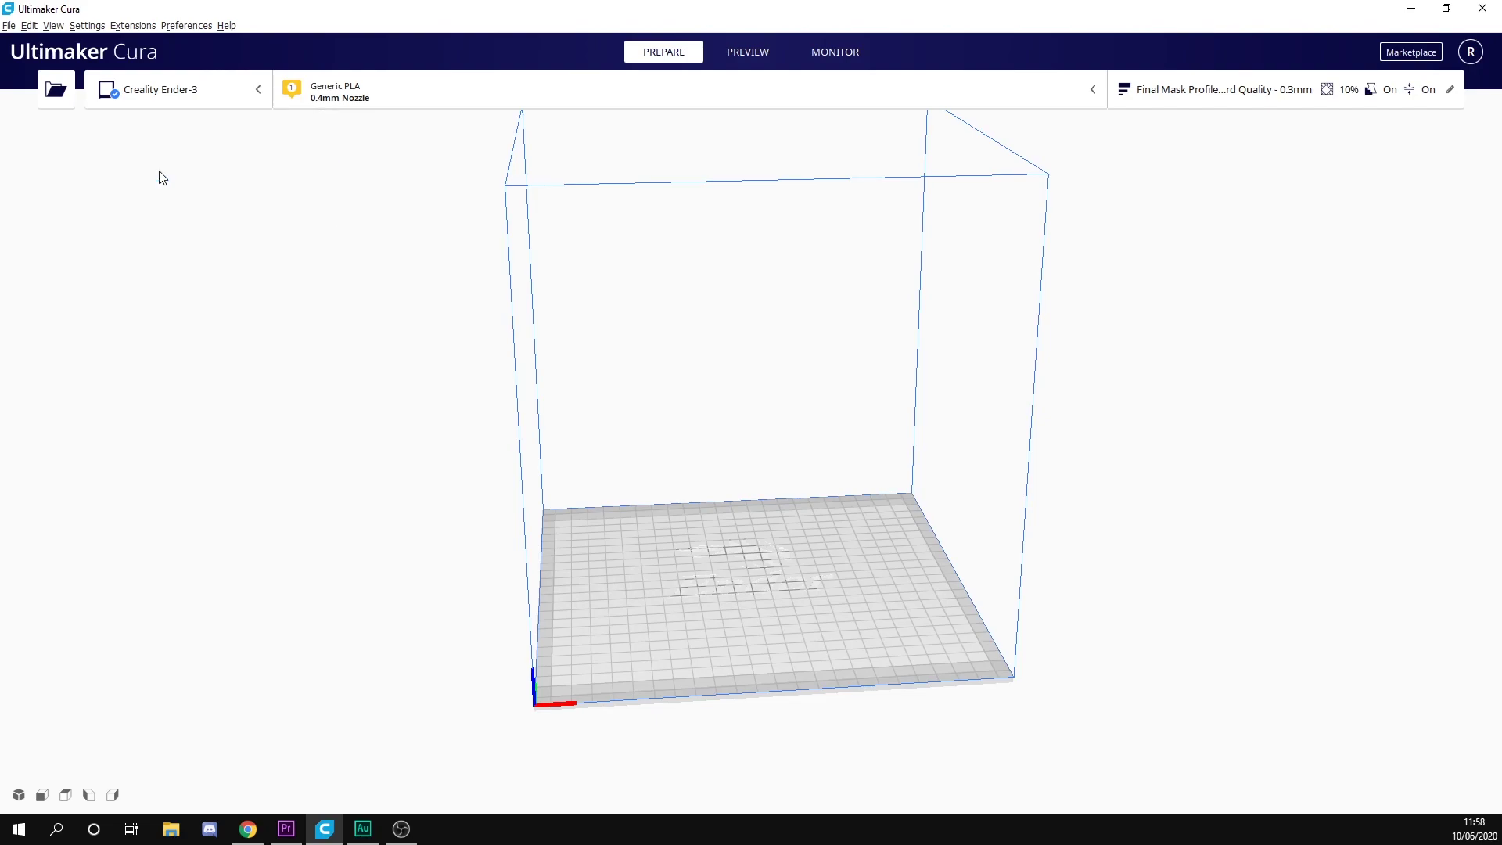
pyautogui.click(181, 95)
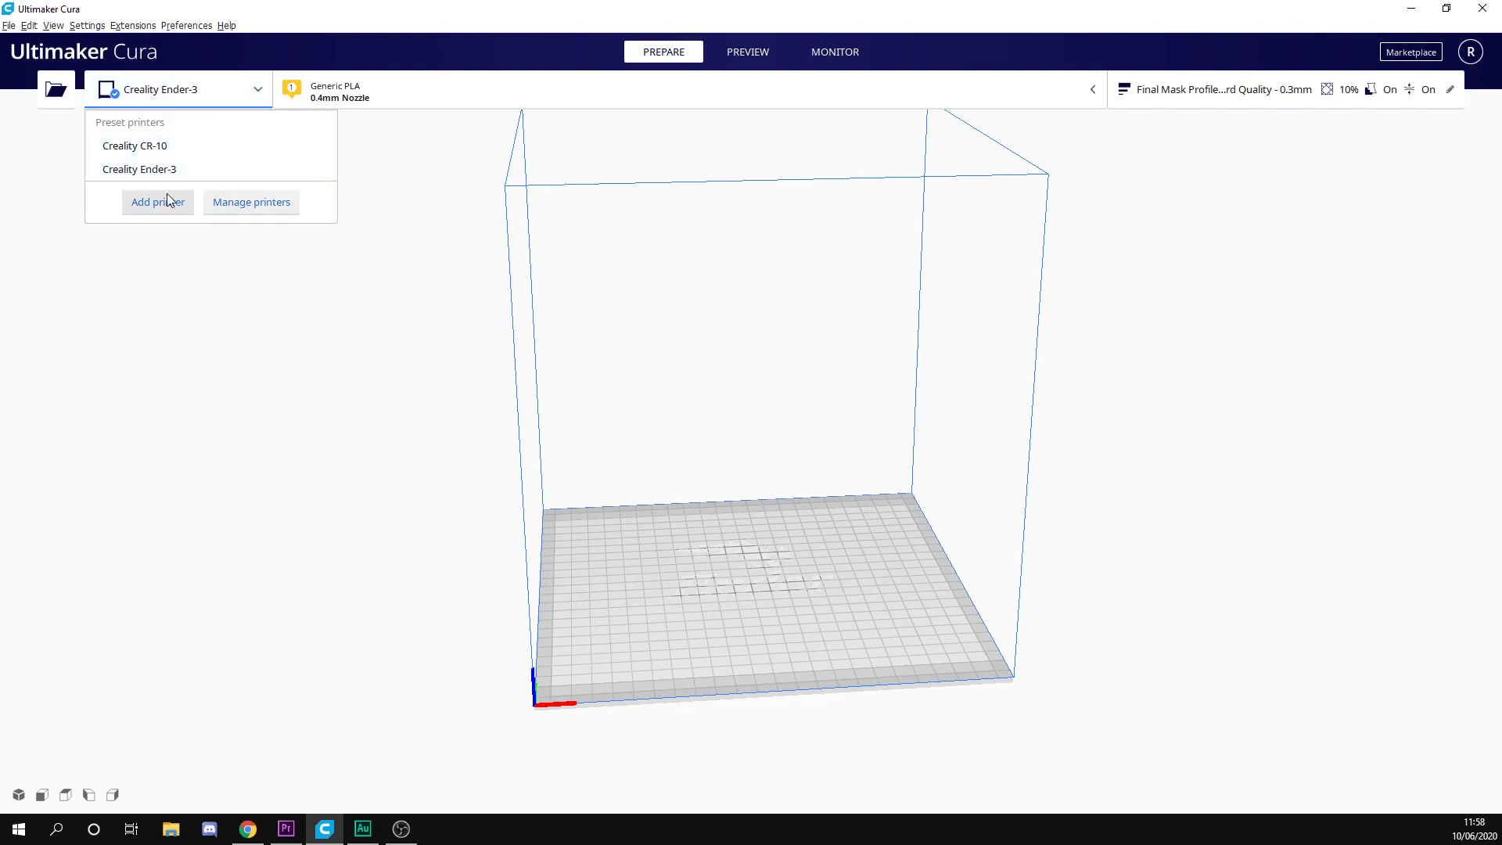
pyautogui.click(246, 205)
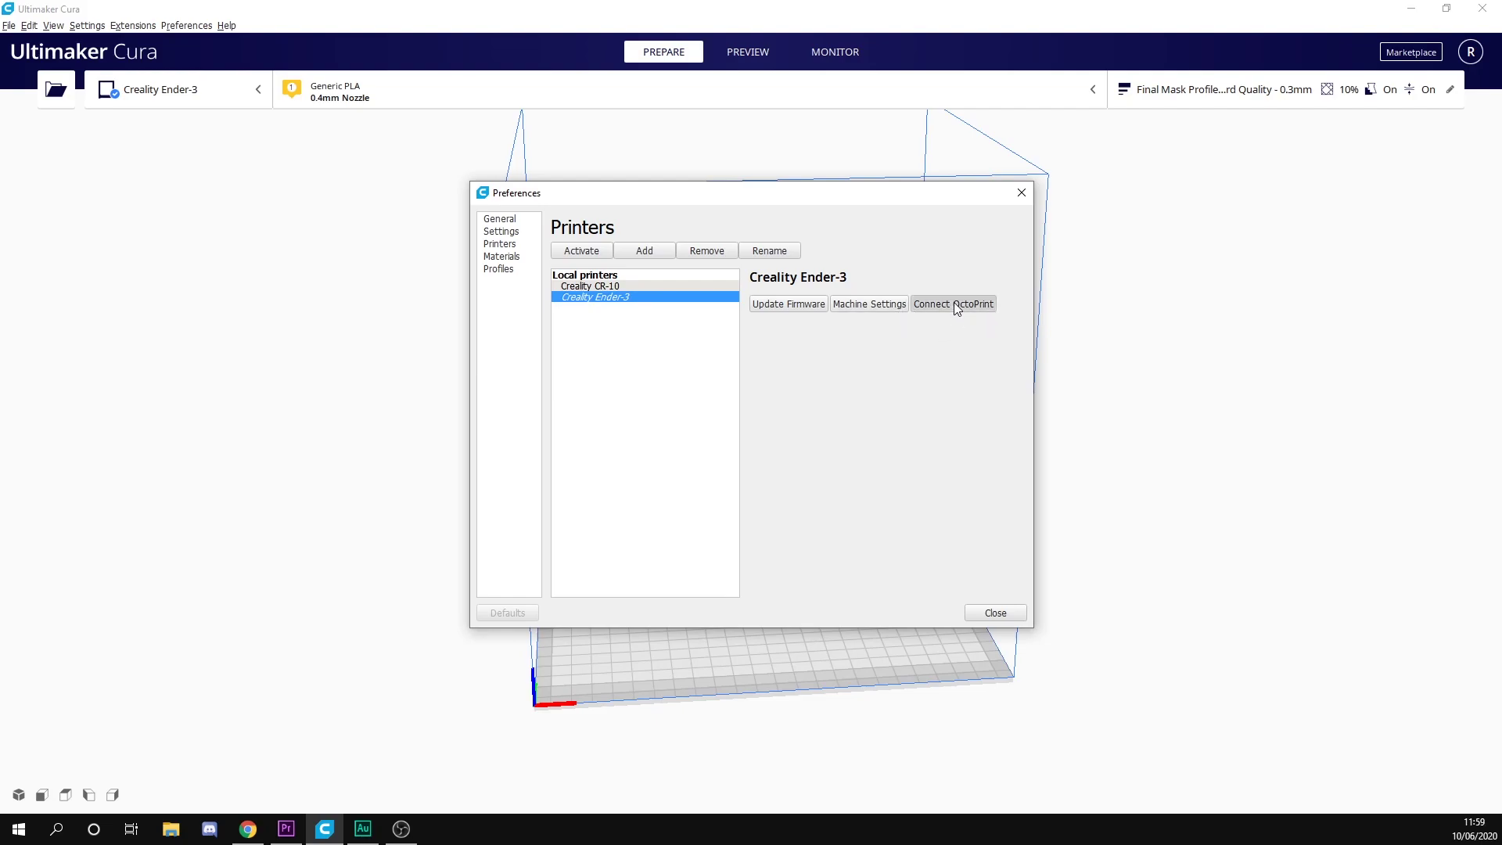
# Open the Ender-3's OctoPrint connection settings for ender3octopi and clear the old API key
pyautogui.click(954, 303)
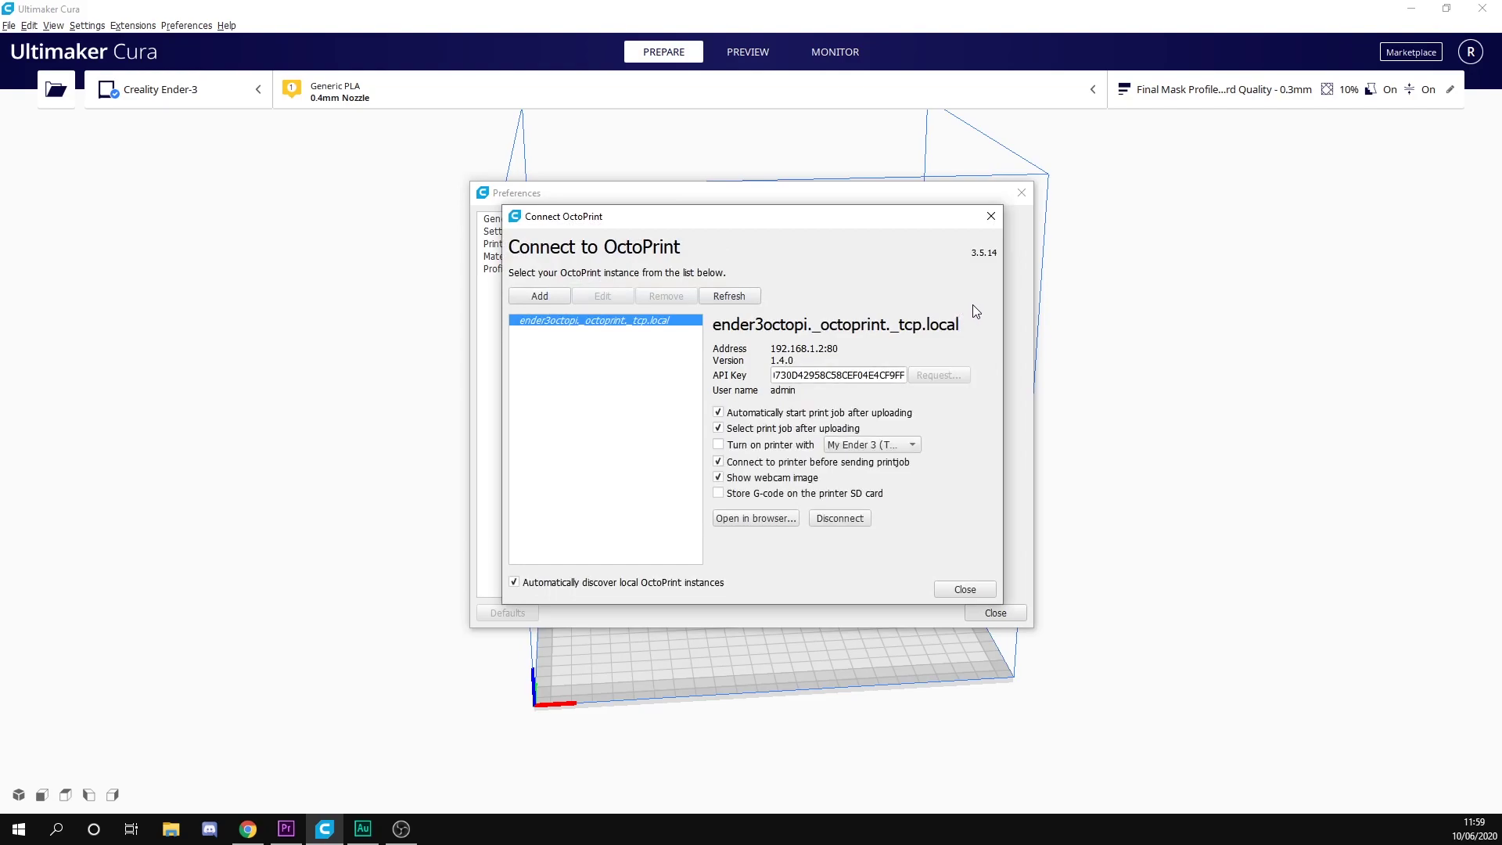
pyautogui.click(813, 376)
pyautogui.hotkey('ctrl', 'a')
pyautogui.press('BackSpace')
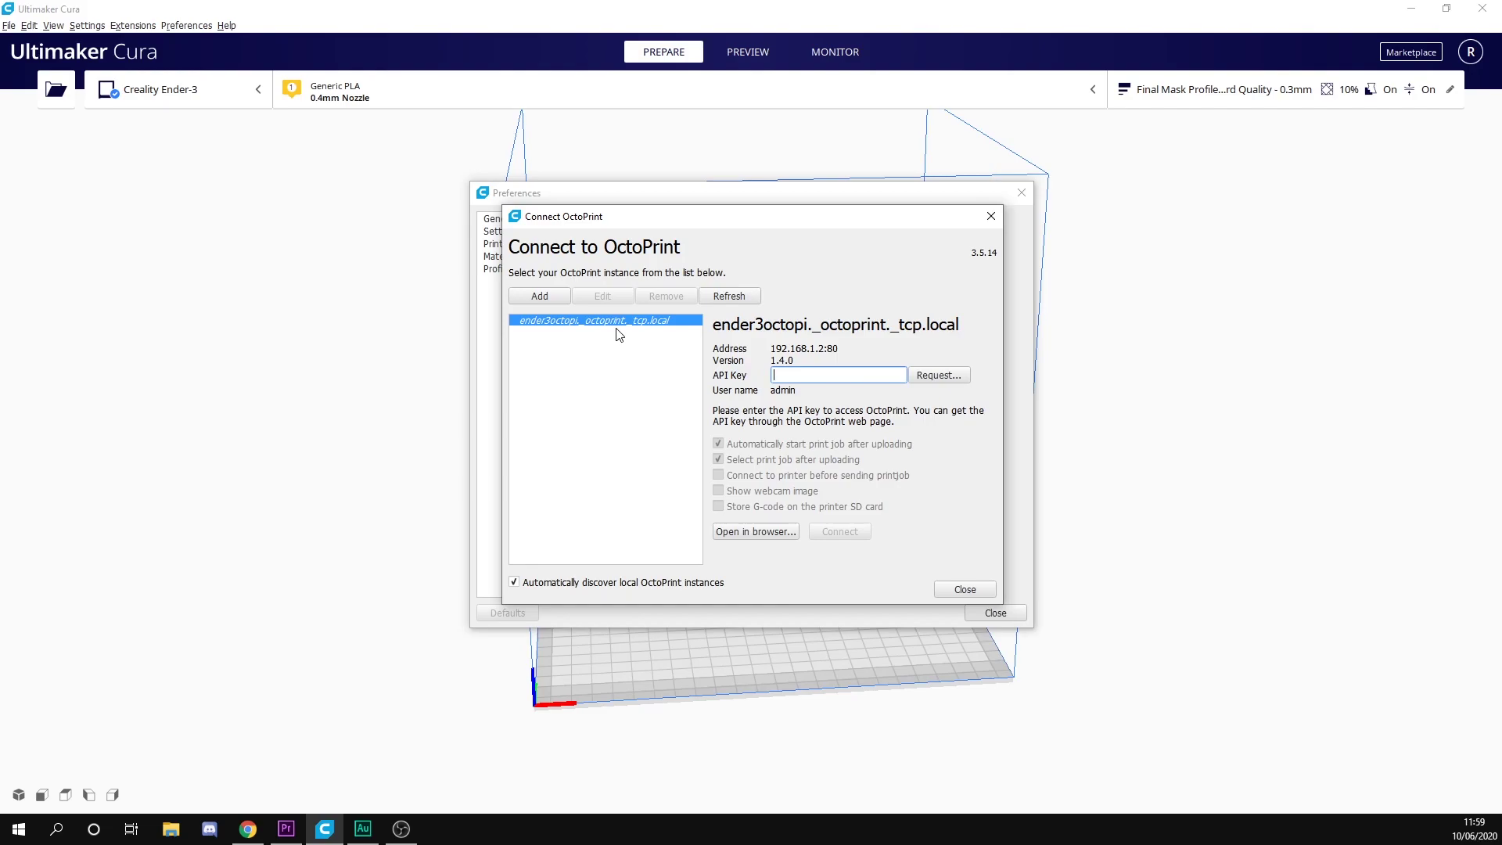
pyautogui.click(539, 297)
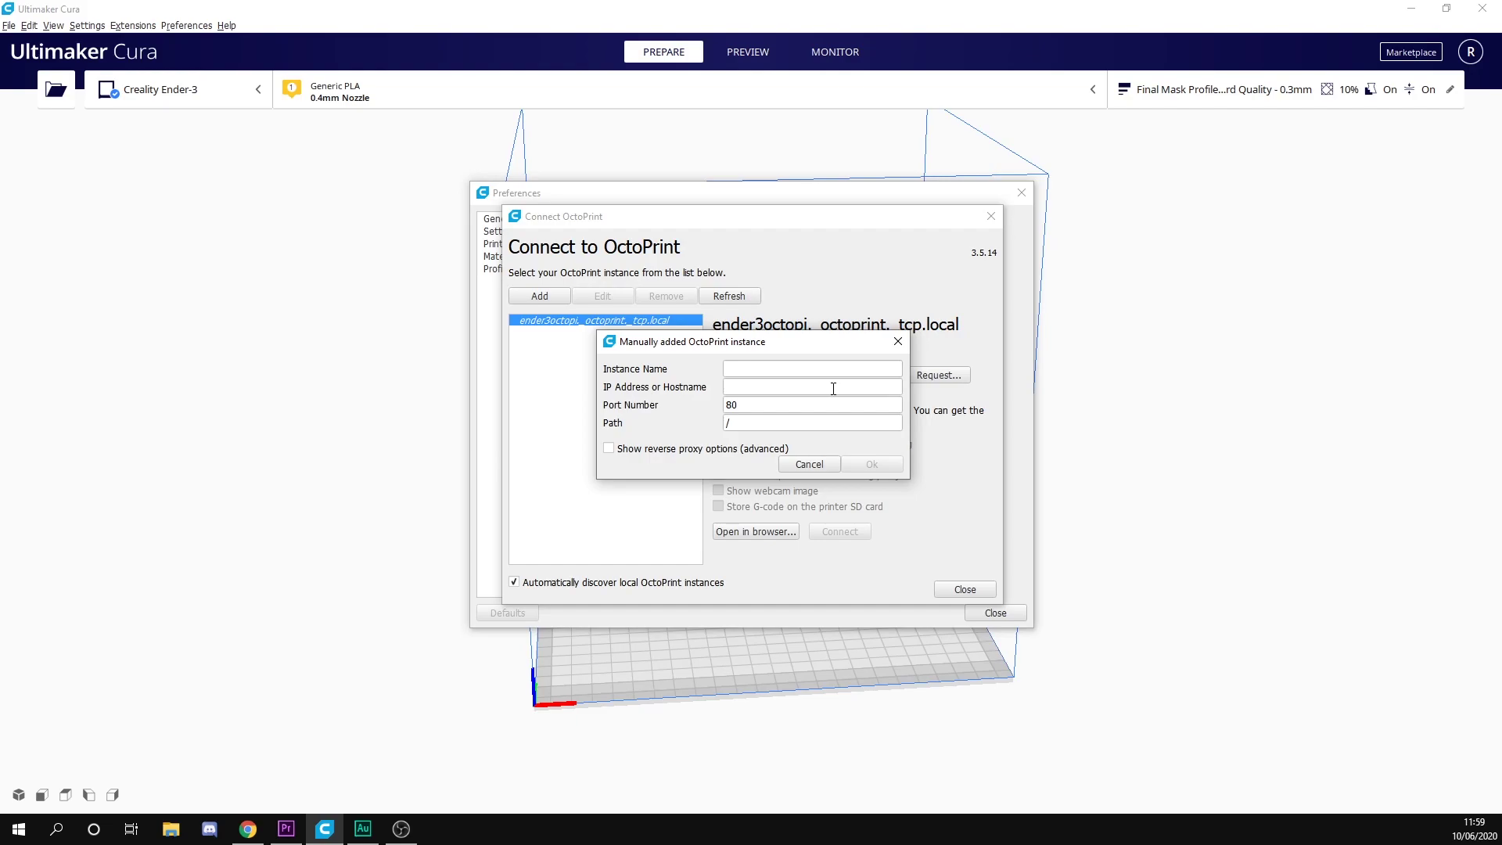
pyautogui.click(812, 464)
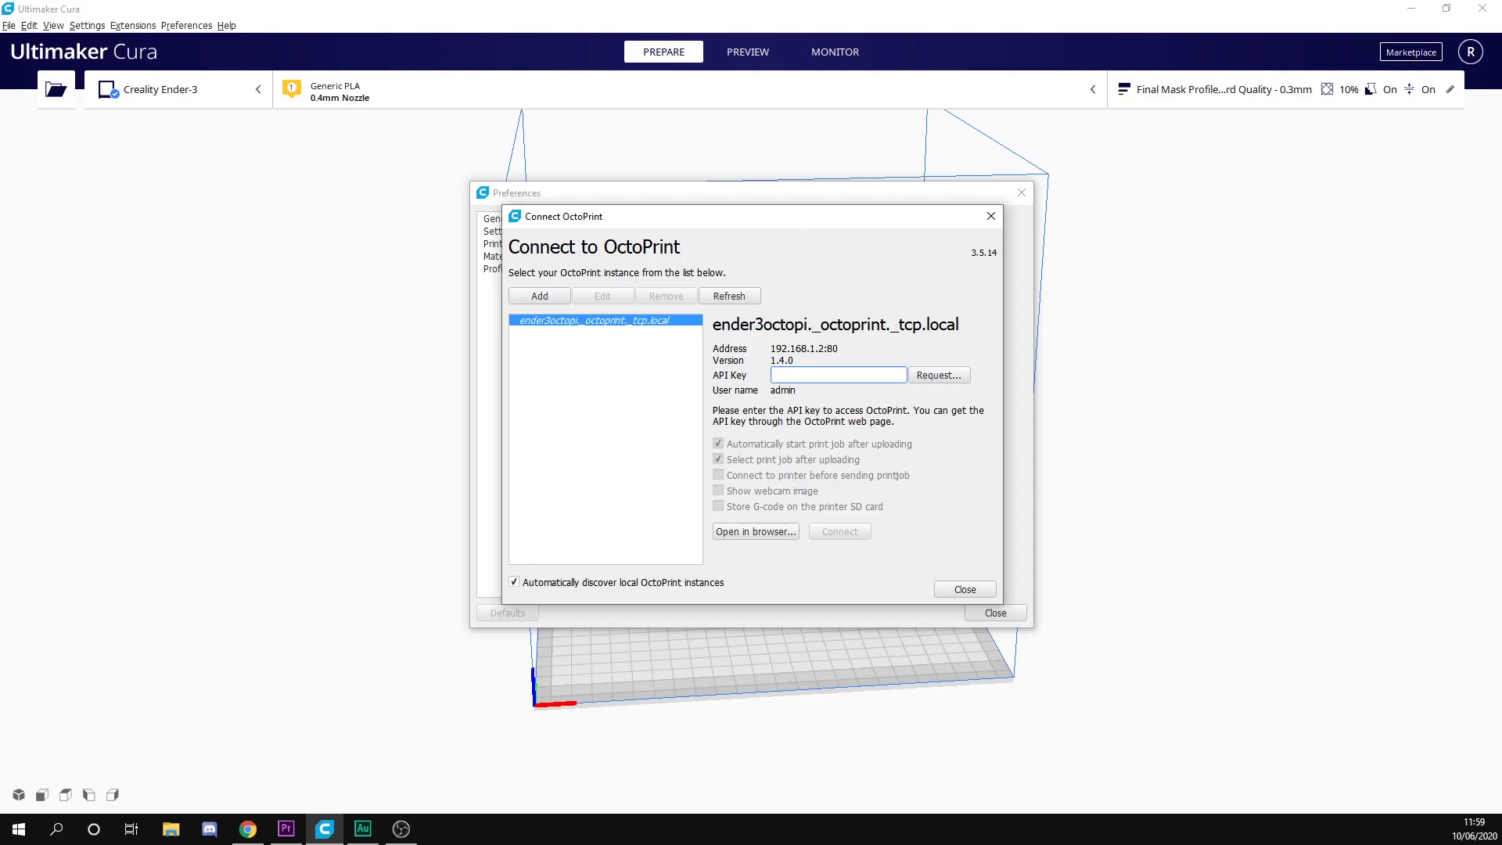
pyautogui.hotkey('alt', 'Tab')
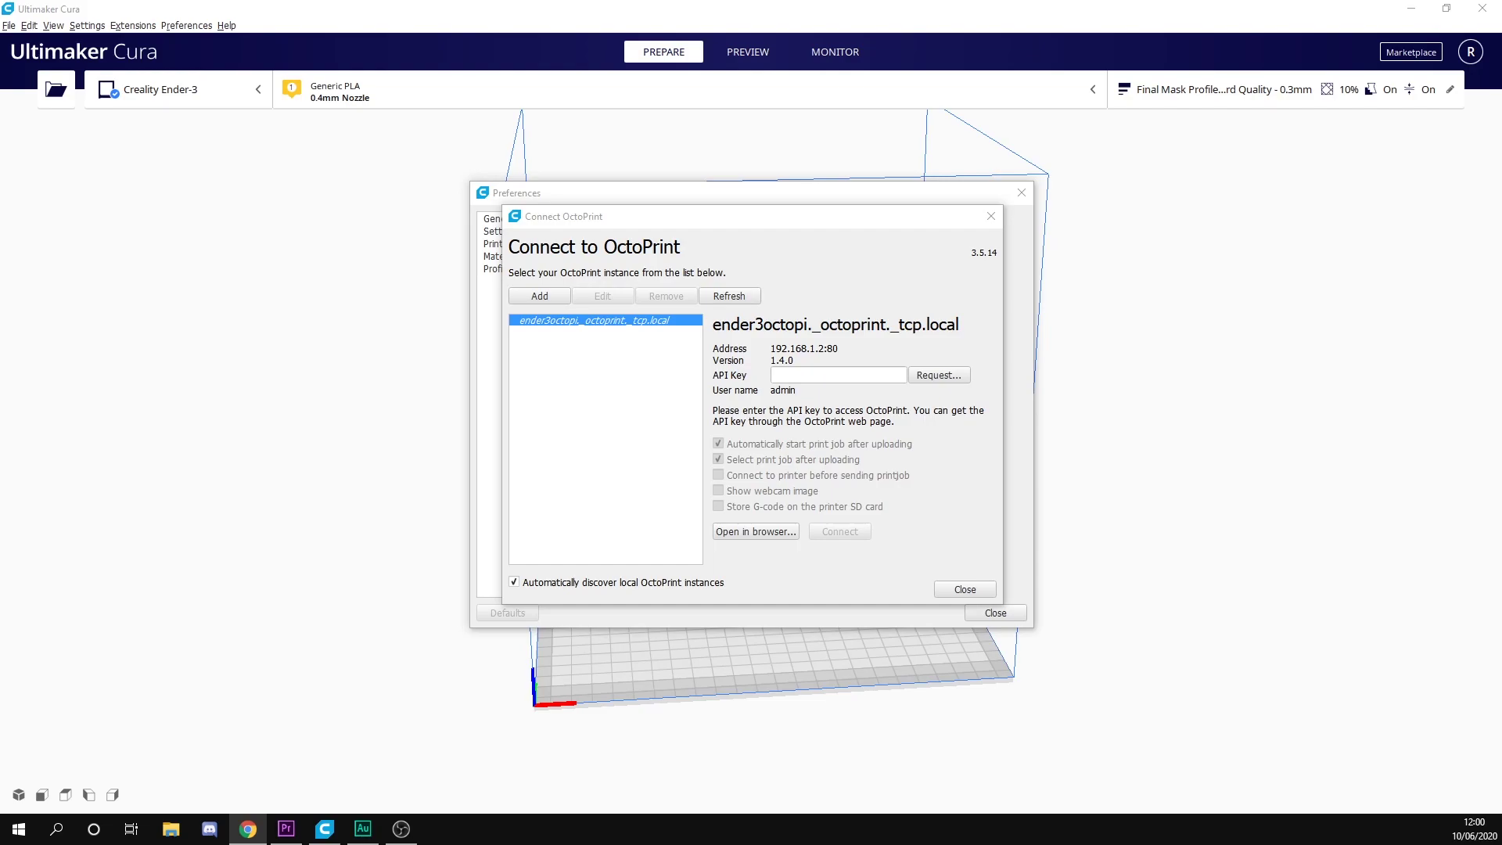
# Bring the OctoPrint web page forward, open its settings, then close the browser
pyautogui.moveTo(1341, 409); pyautogui.dragTo(213, 72)
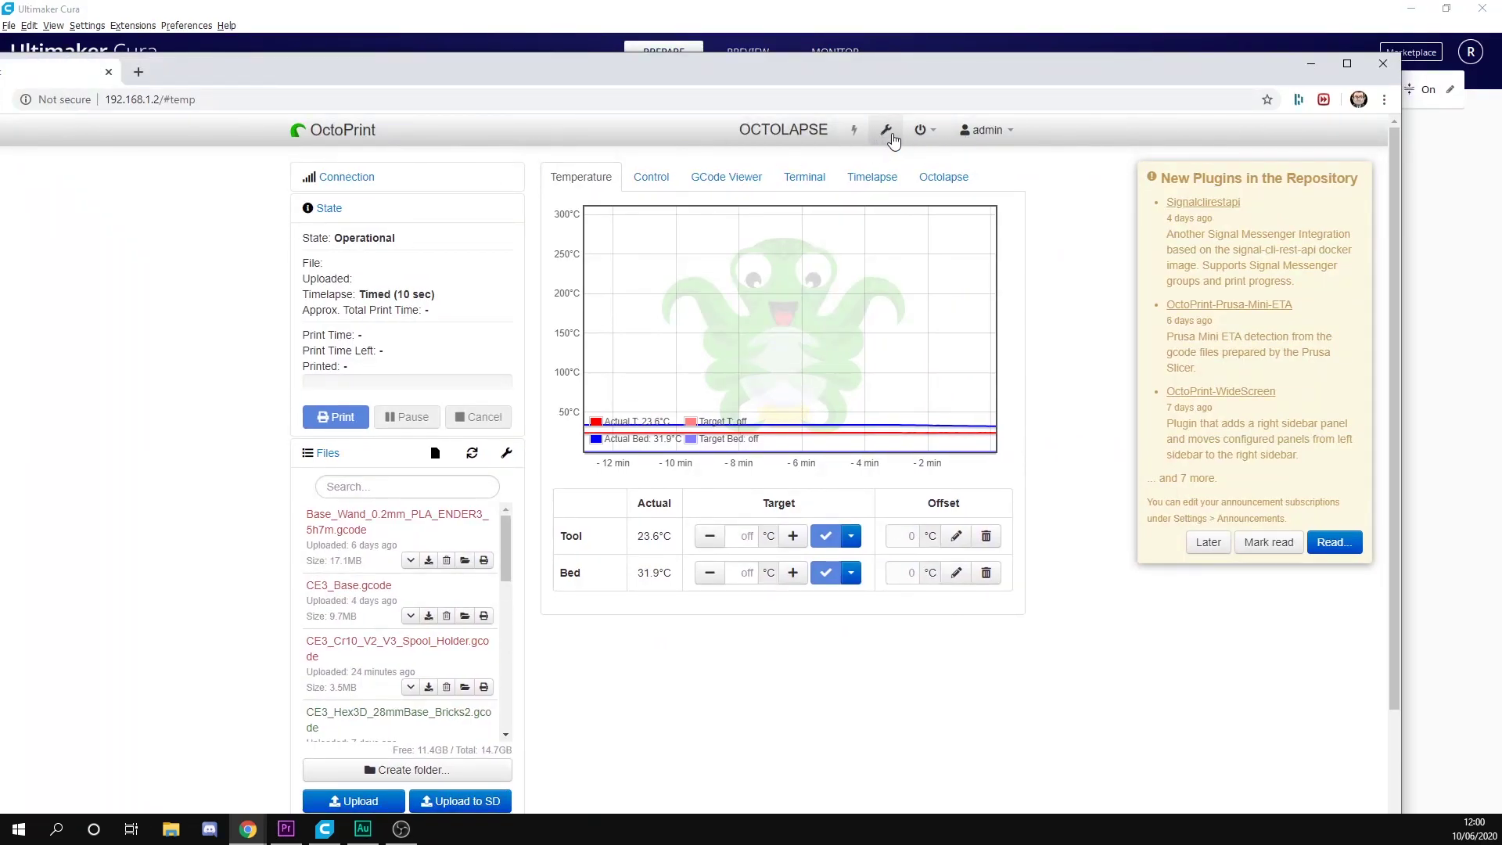
pyautogui.click(887, 131)
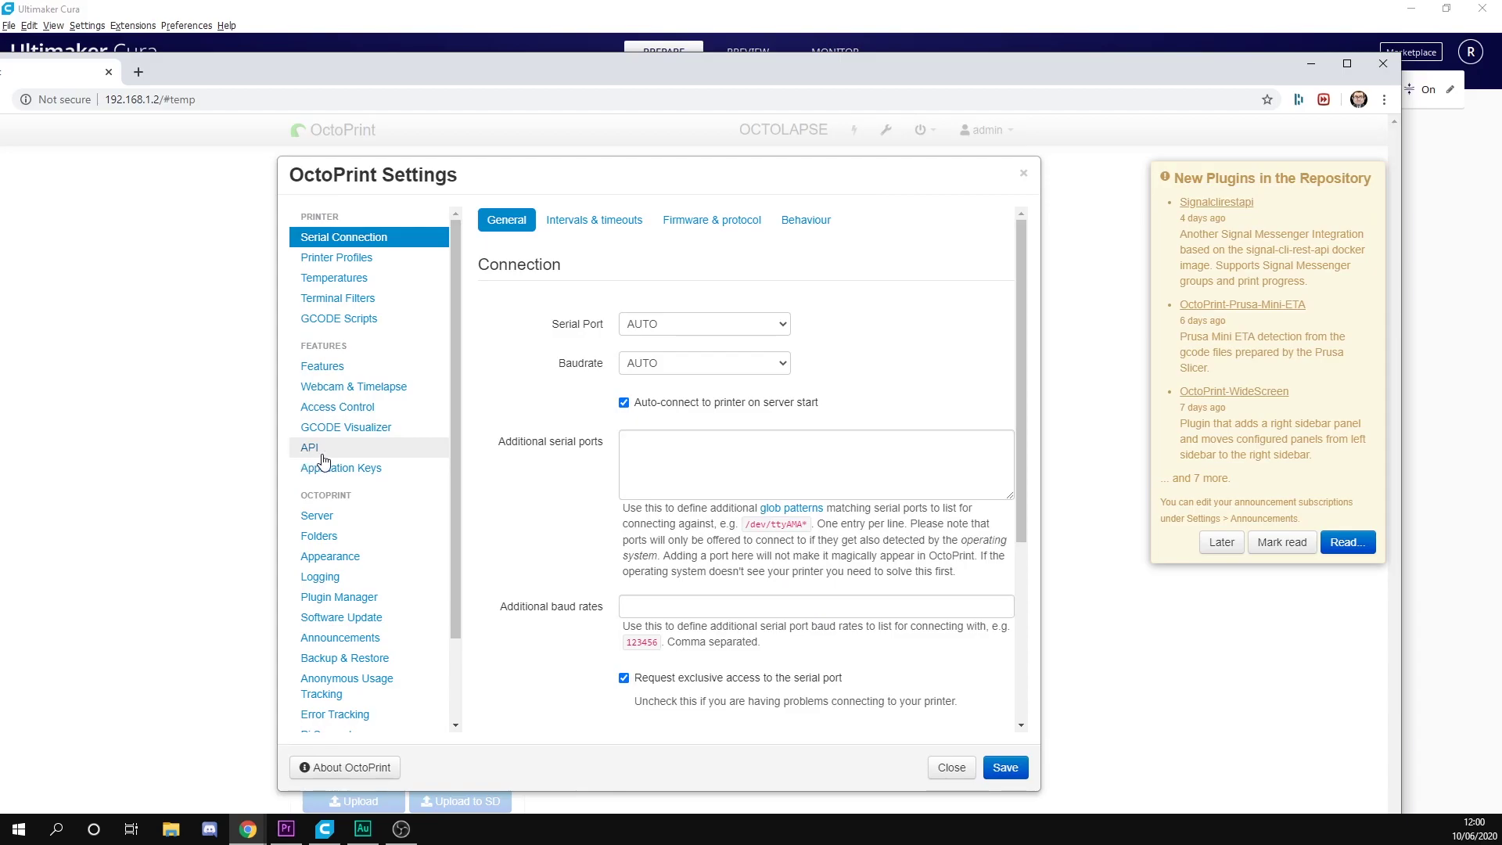
pyautogui.click(1382, 64)
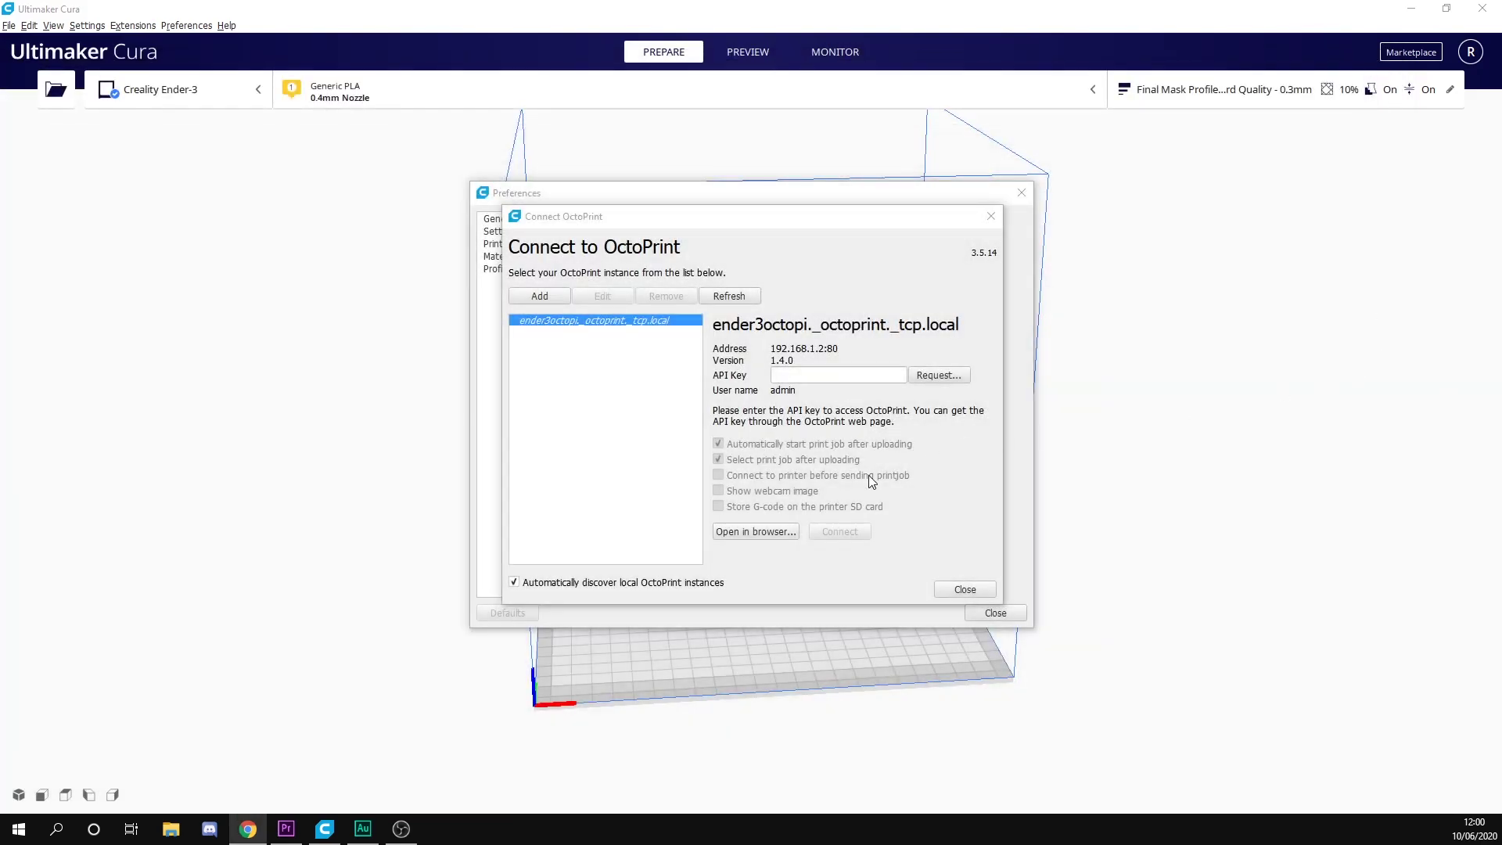
# Request an API key from Cura and maximize the OctoPrint browser window to see the request
pyautogui.click(956, 375)
pyautogui.moveTo(1498, 344); pyautogui.dragTo(264, 112)
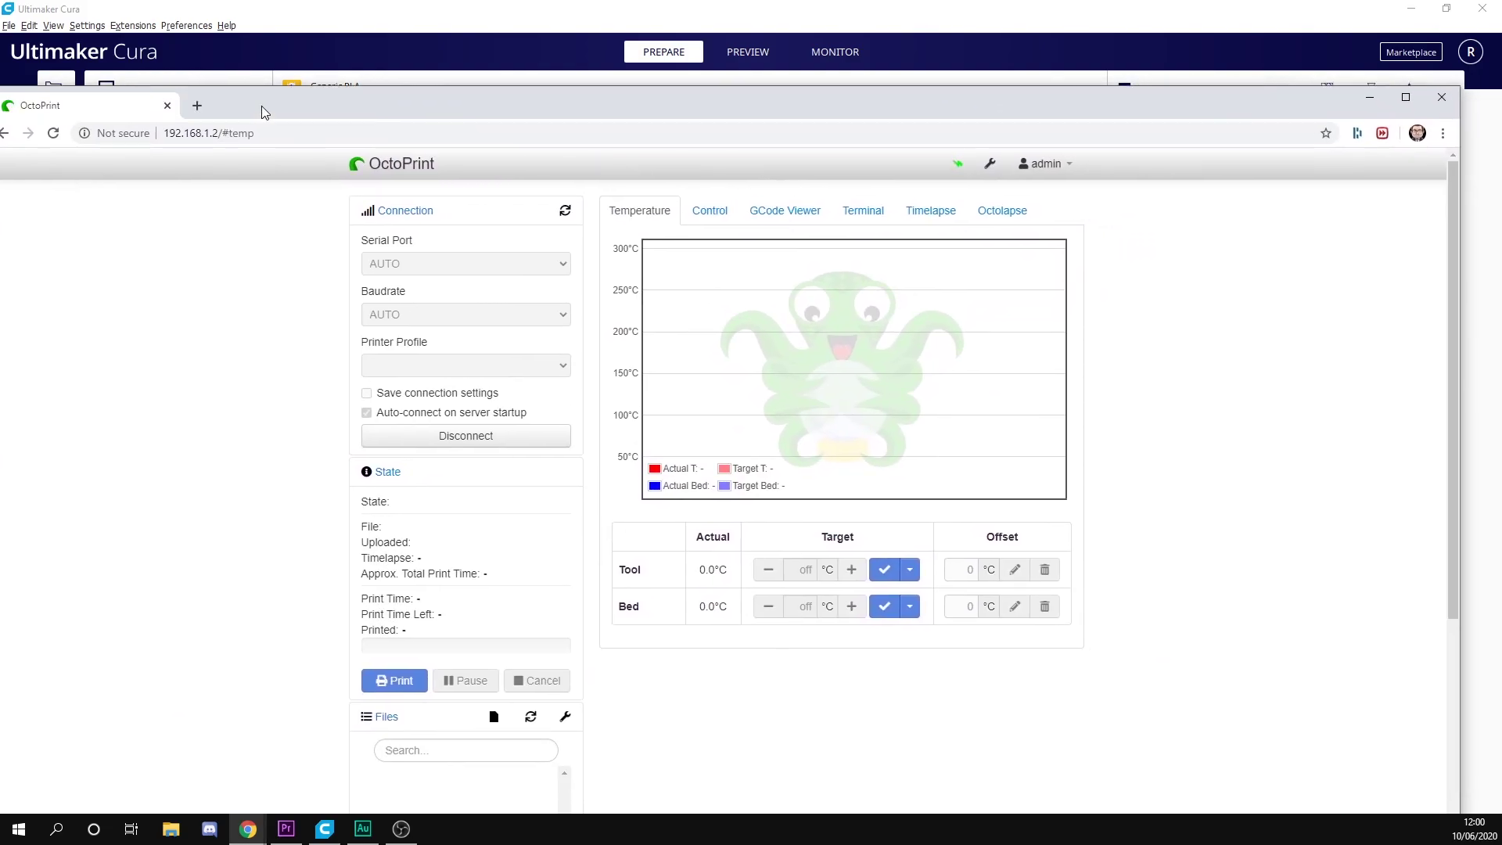
pyautogui.doubleClick(378, 101)
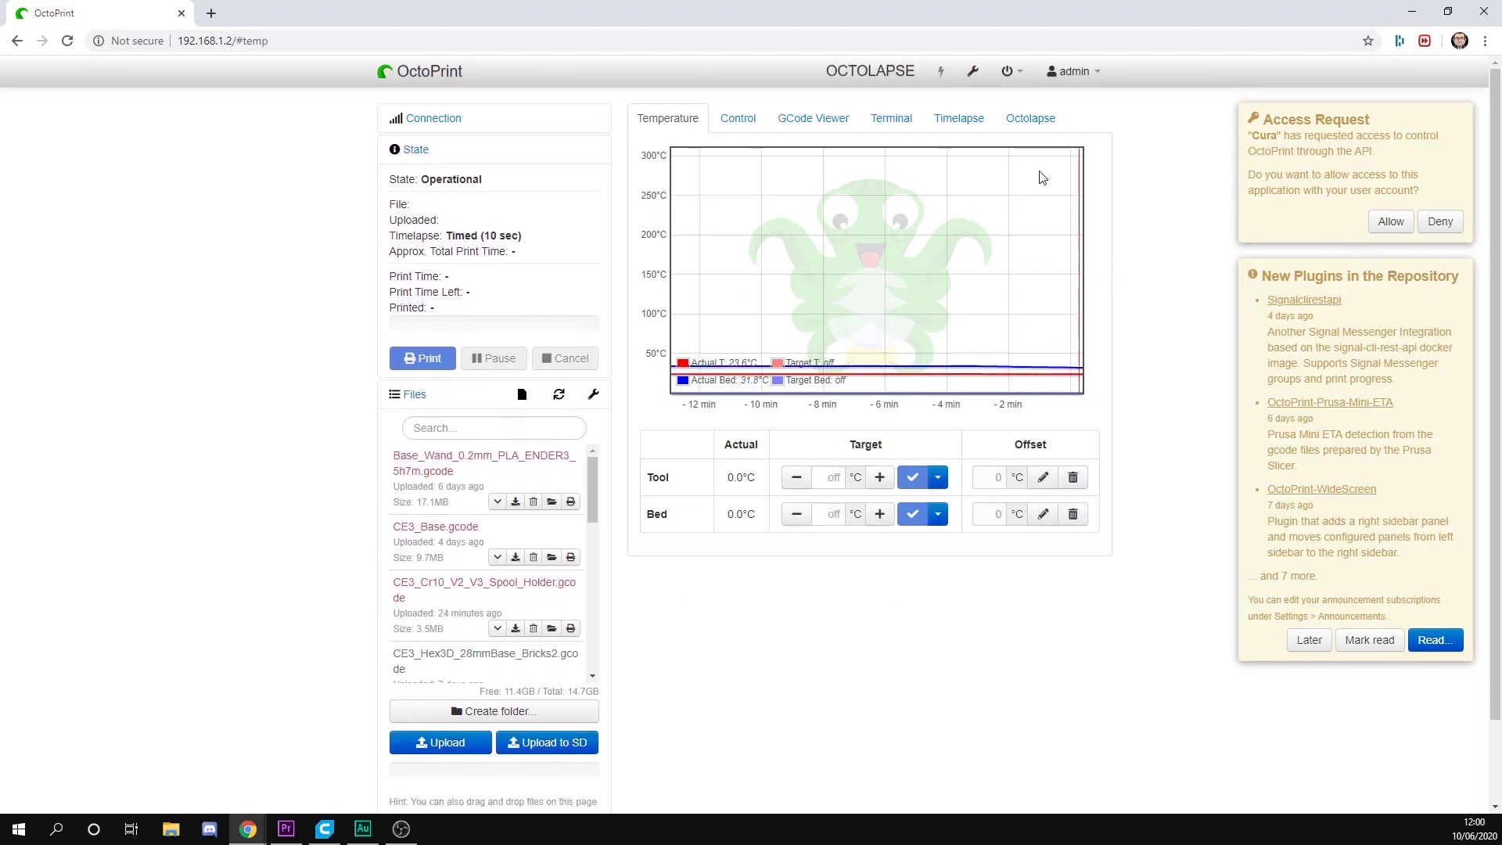
# Allow Cura's access request in OctoPrint's API settings, copy the API key, and dismiss the plugins notice
pyautogui.click(973, 72)
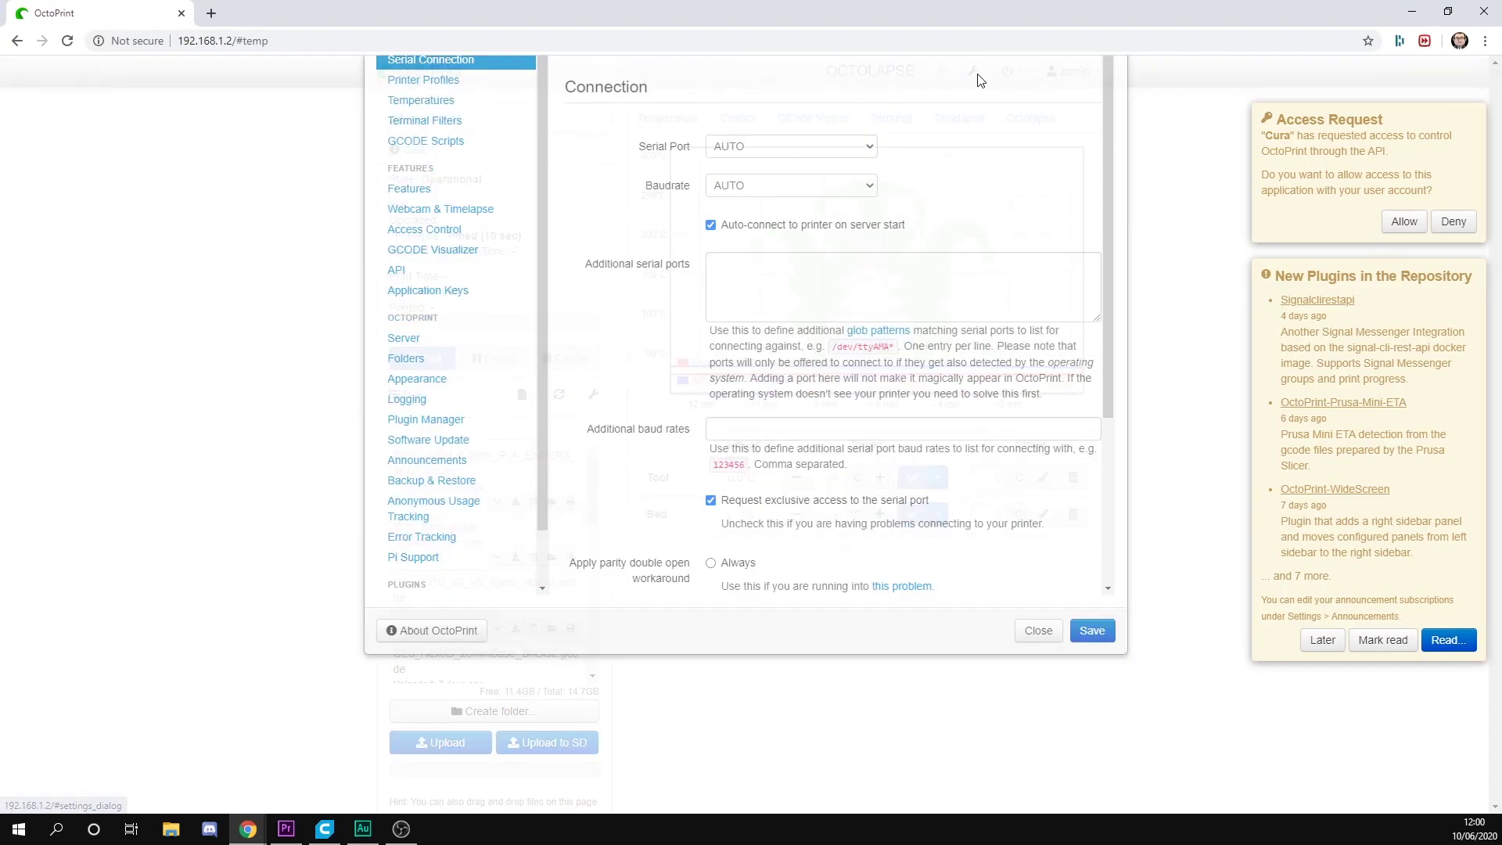
pyautogui.click(394, 391)
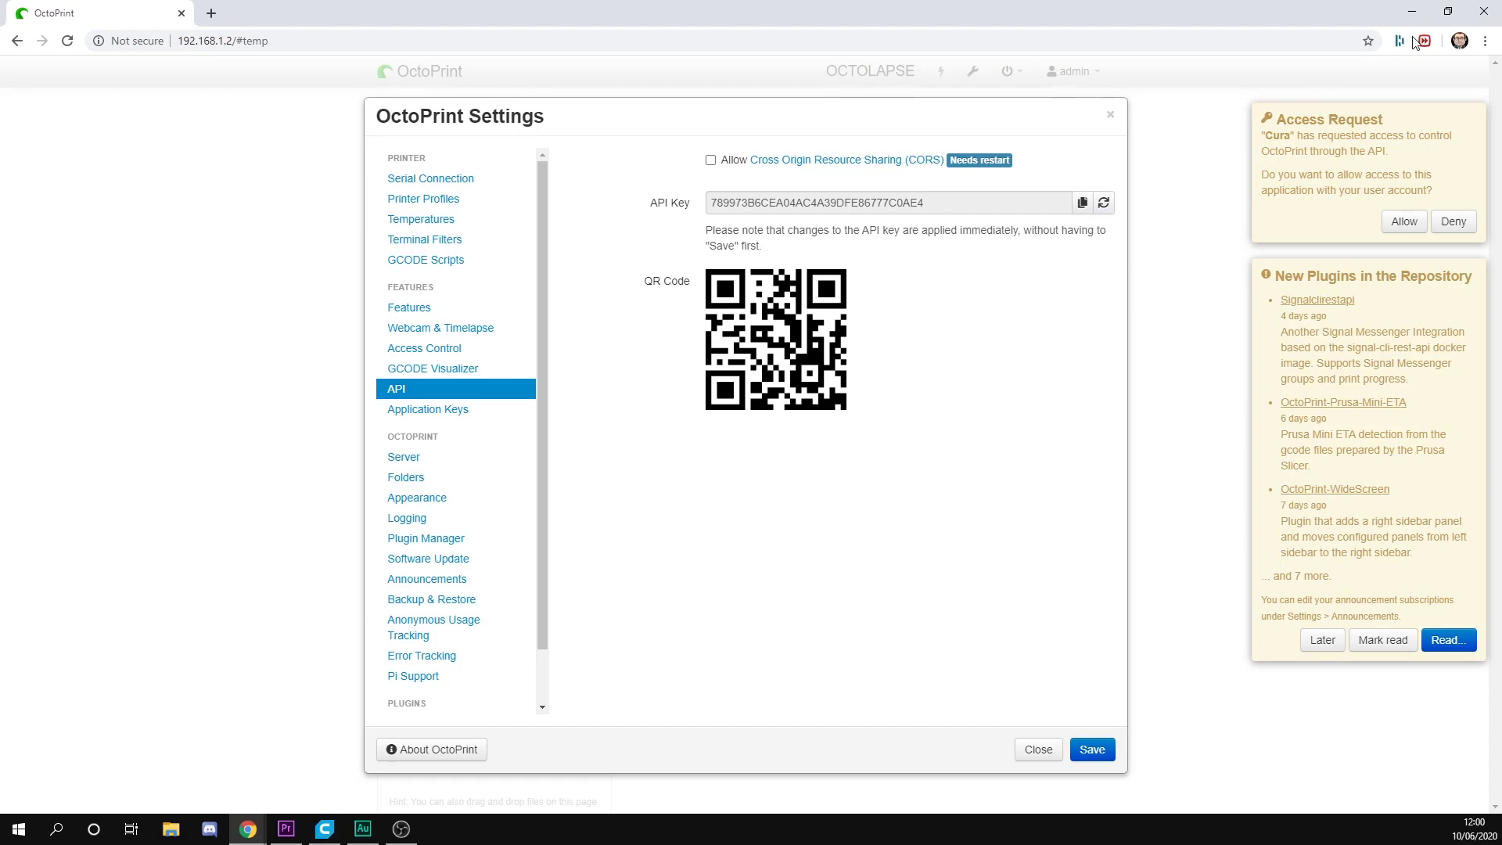
pyautogui.click(1404, 223)
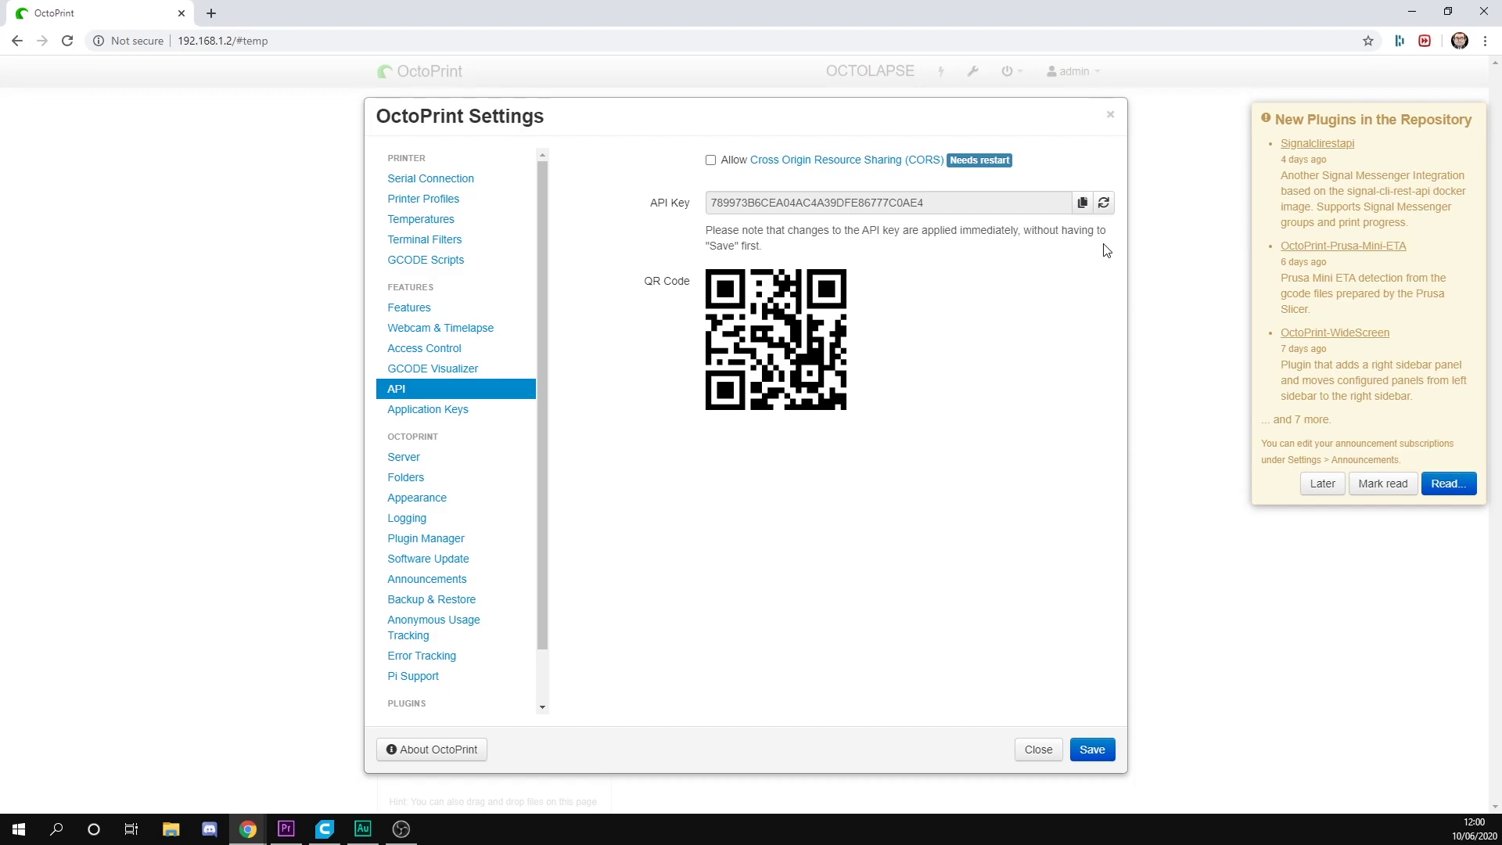
pyautogui.click(1083, 205)
pyautogui.click(1322, 484)
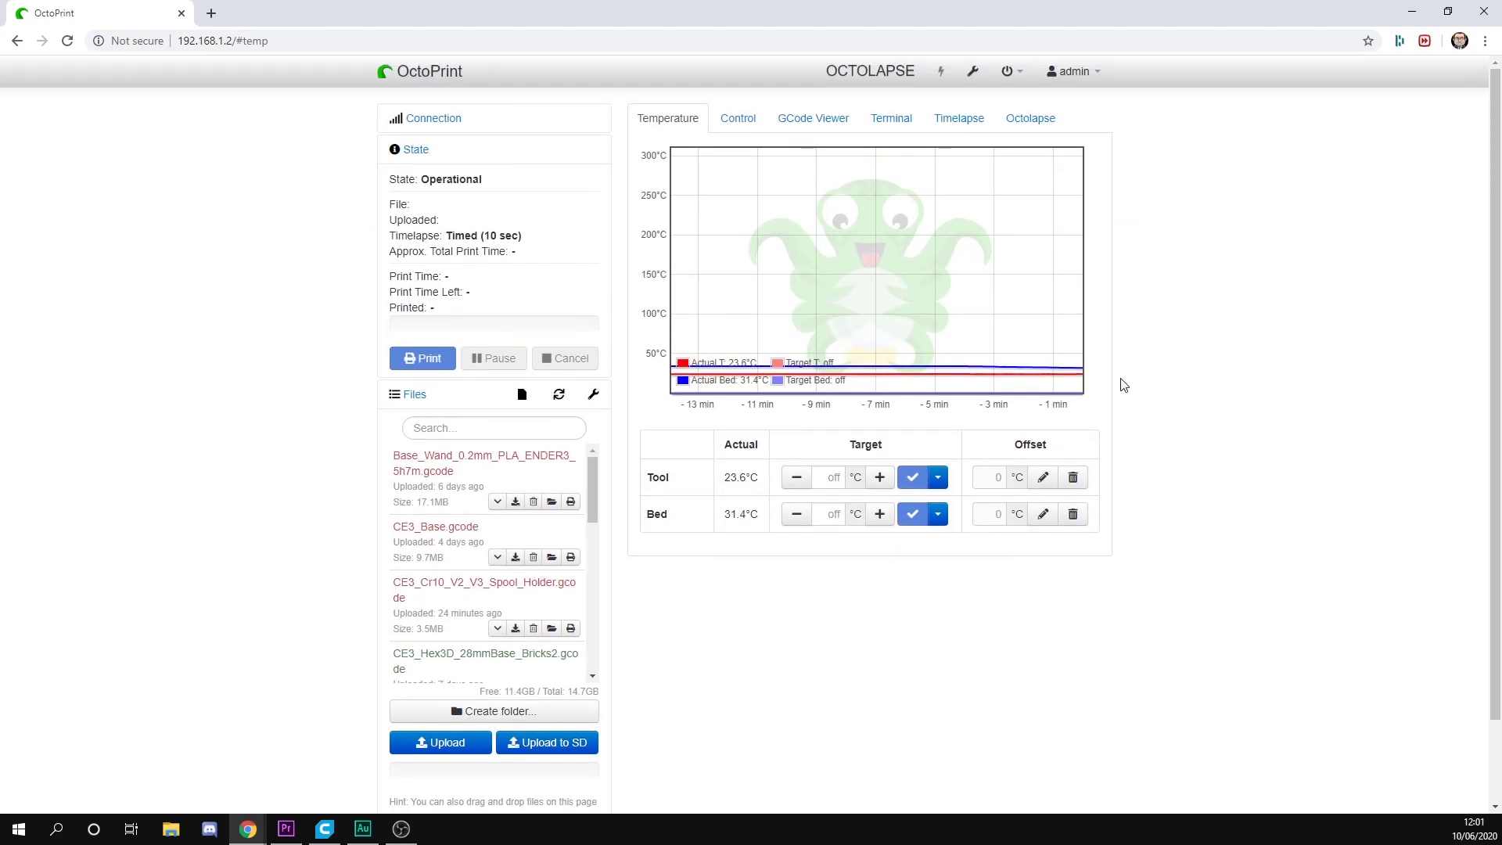
# Reopen OctoPrint's API key settings, then minimize the browser back to Cura
pyautogui.click(974, 71)
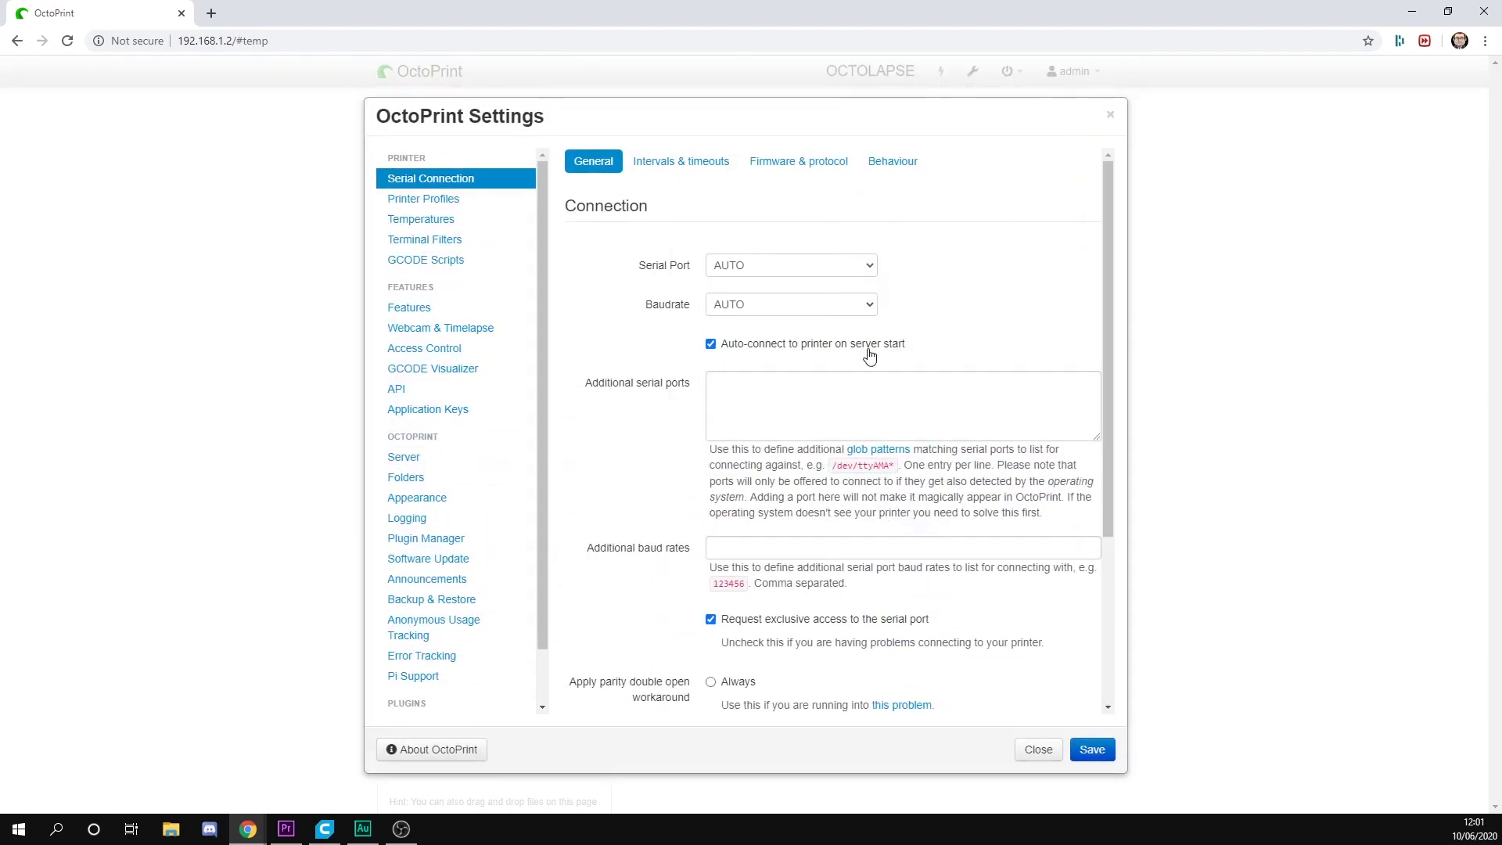
pyautogui.click(398, 390)
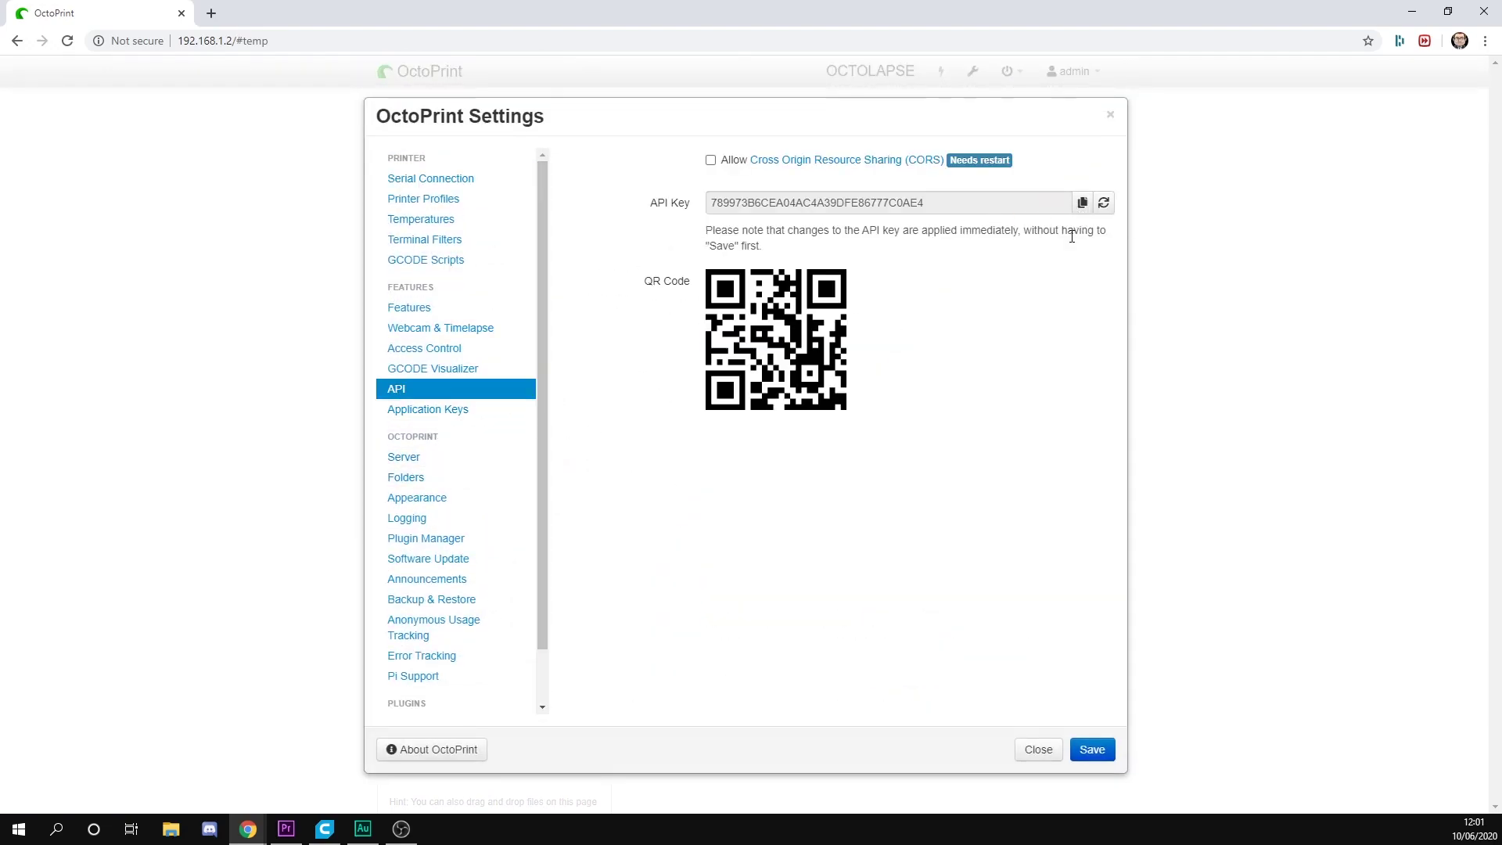
pyautogui.click(1413, 13)
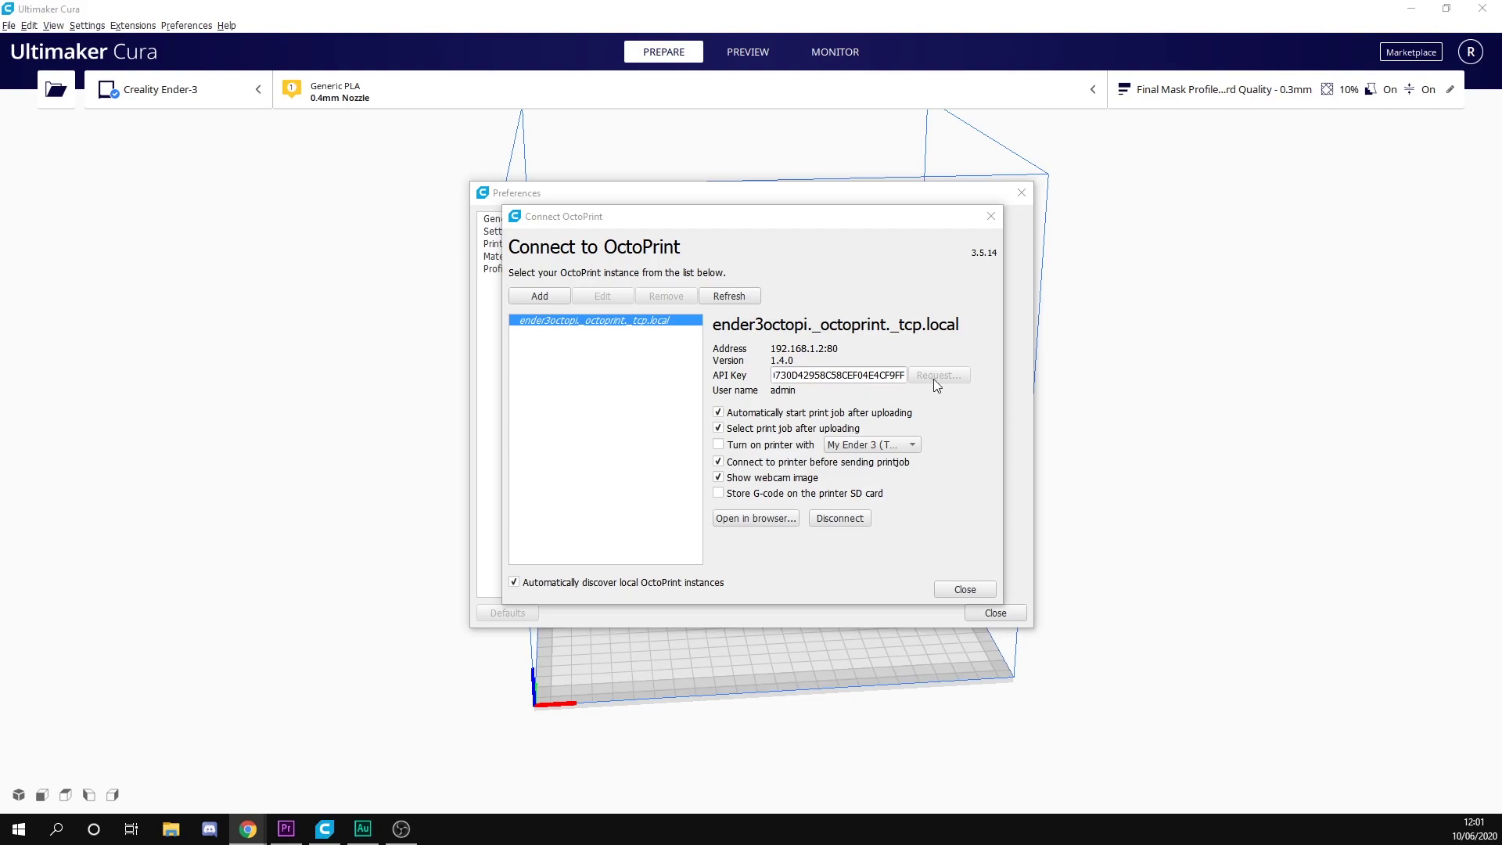
# Replace the old API key with the copied one and close the connection and preferences dialogs
pyautogui.click(869, 377)
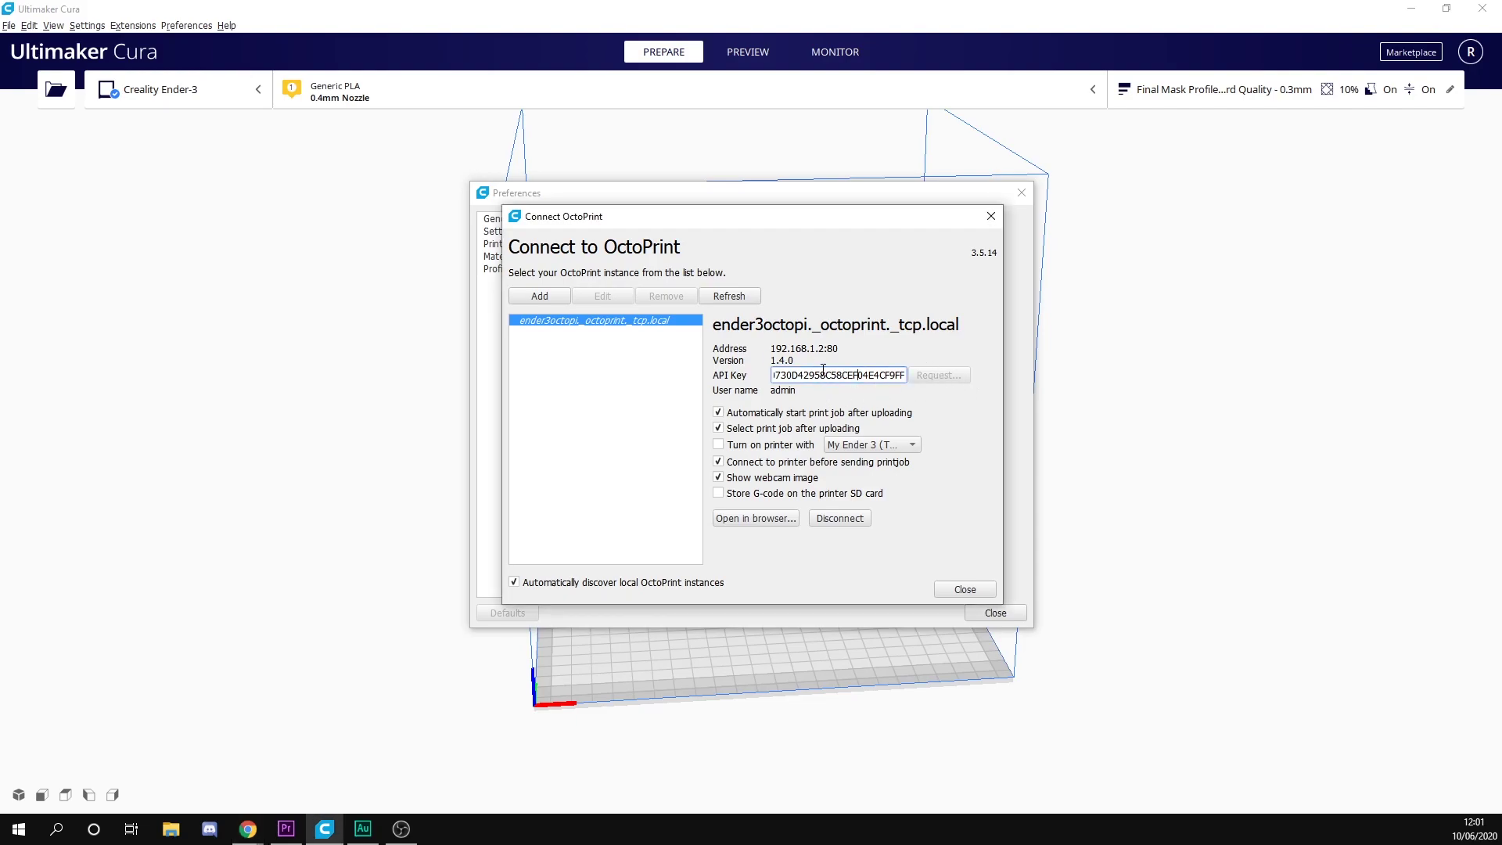
pyautogui.doubleClick(875, 374)
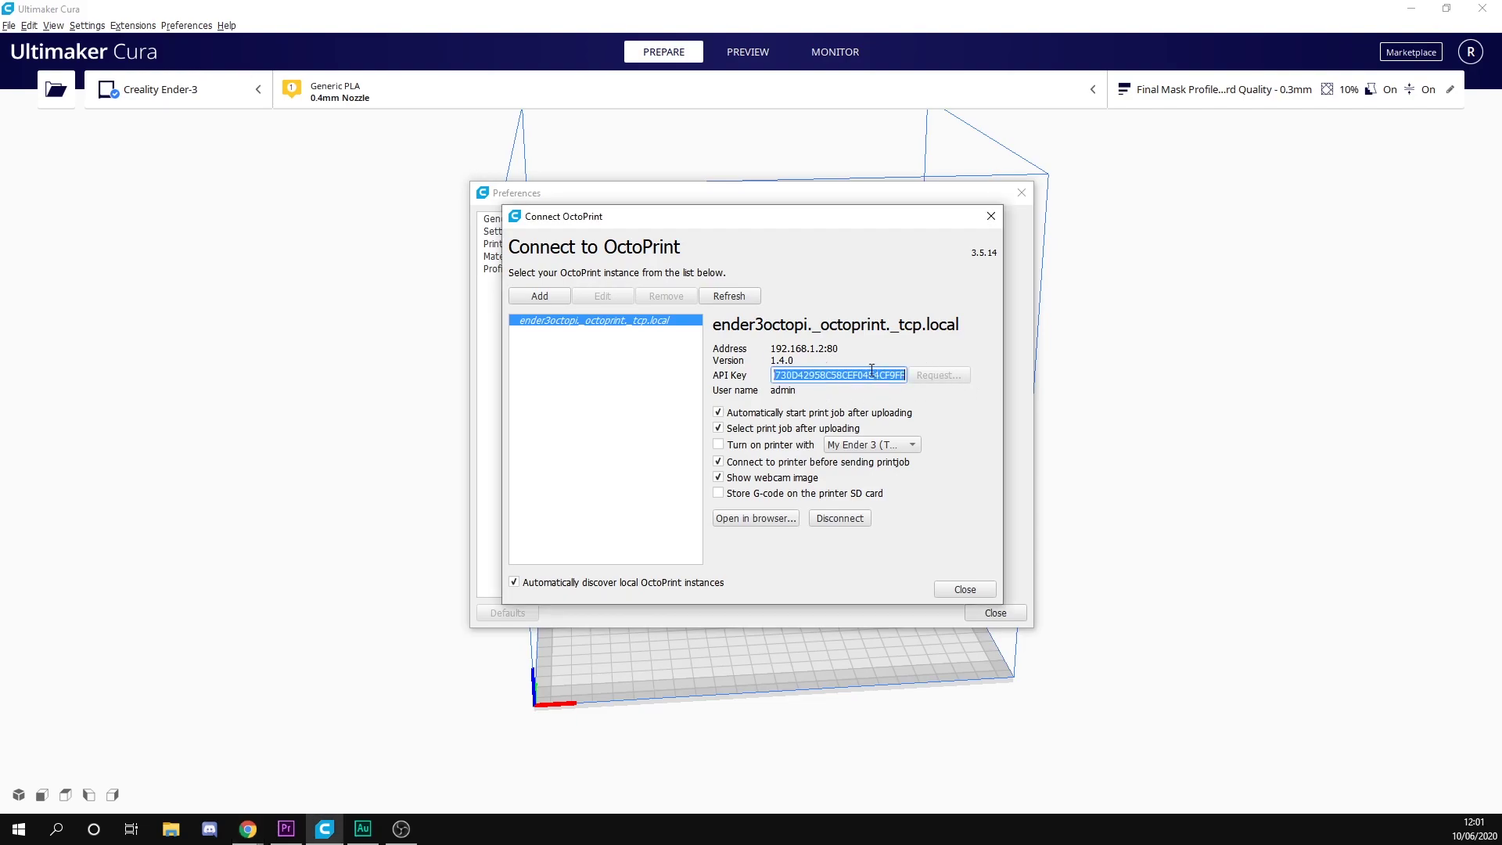
pyautogui.press('BackSpace')
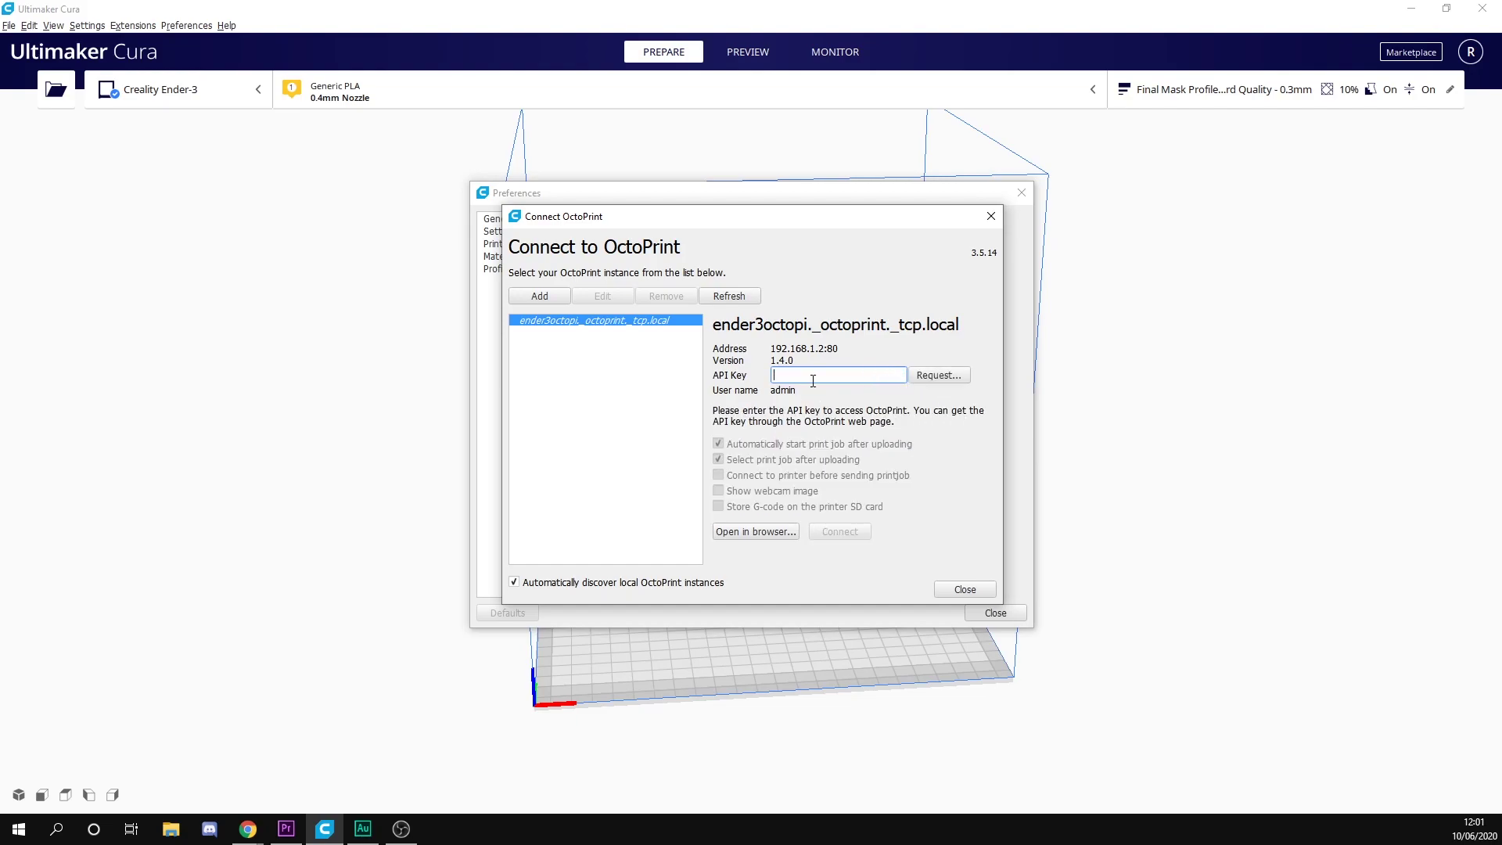
pyautogui.hotkey('ctrl', 'v')
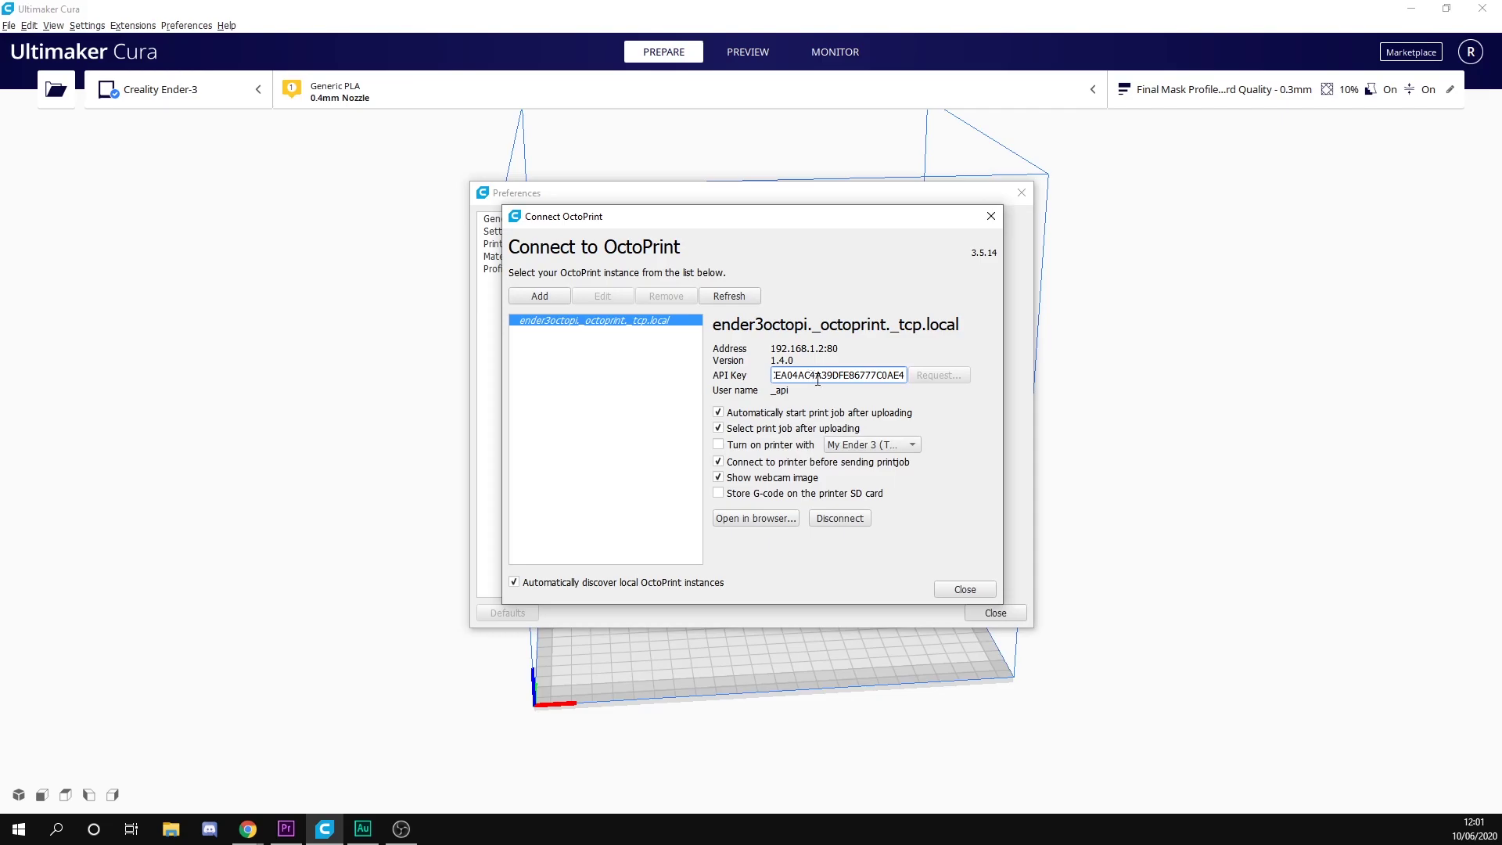
pyautogui.click(980, 592)
pyautogui.click(985, 616)
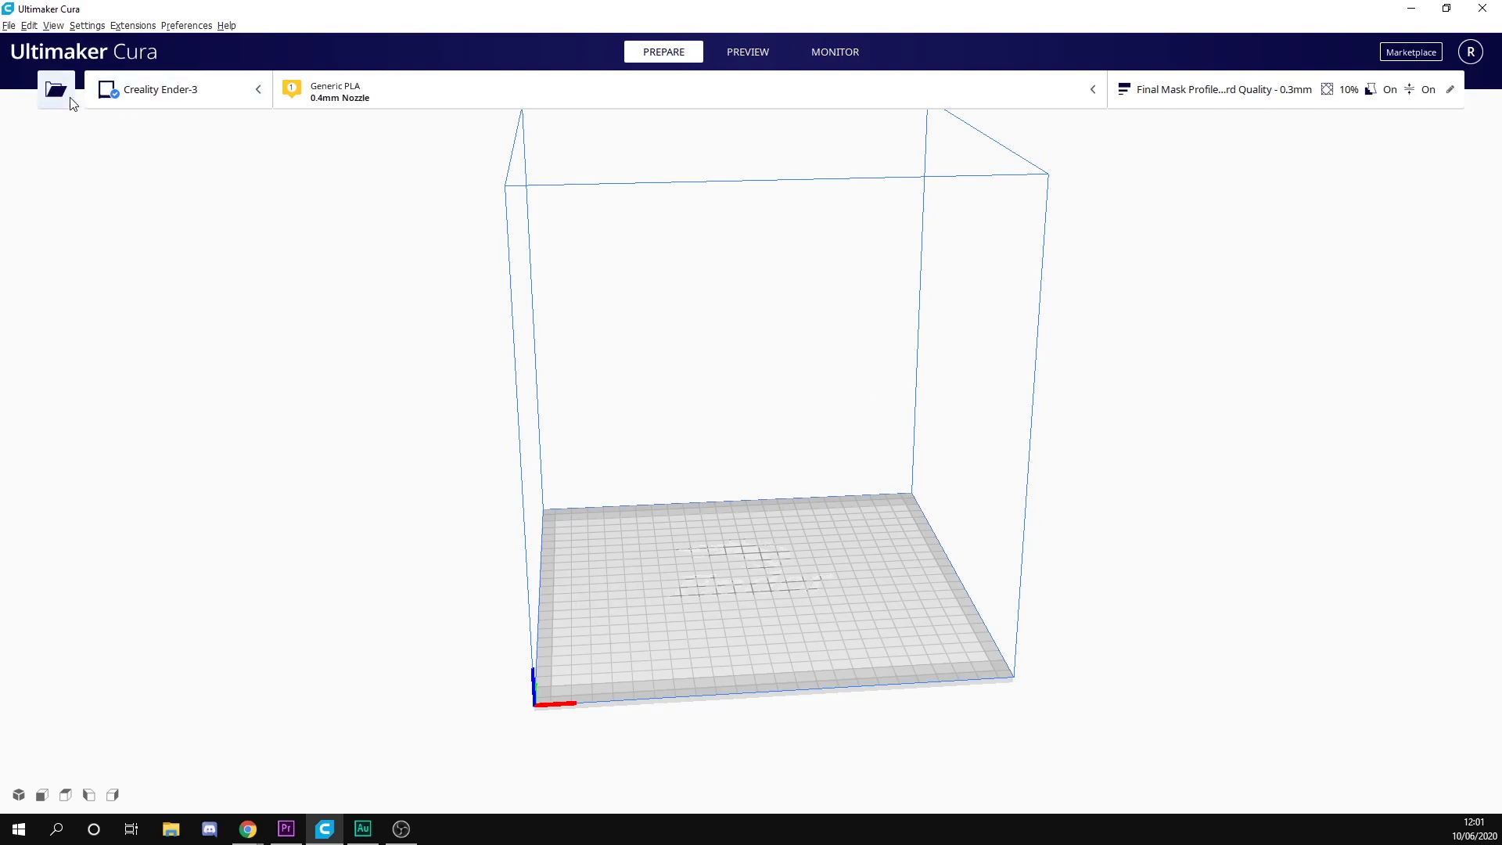
# Load the recent Cr10_V2_V3_Spool_Holder.stl, slice it, and send the job to OctoPrint
pyautogui.click(9, 26)
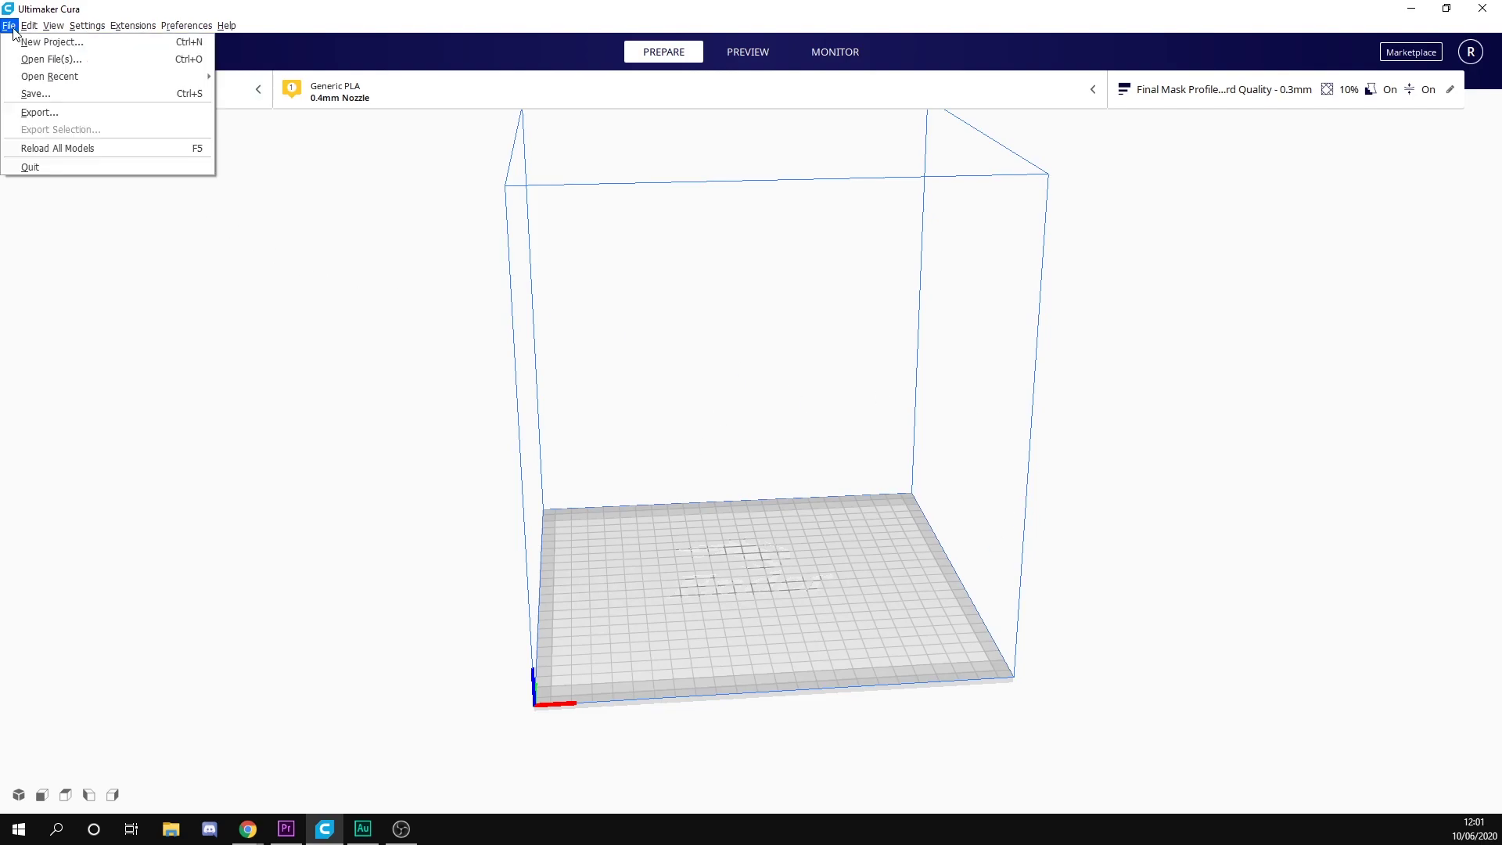
pyautogui.moveTo(87, 76)
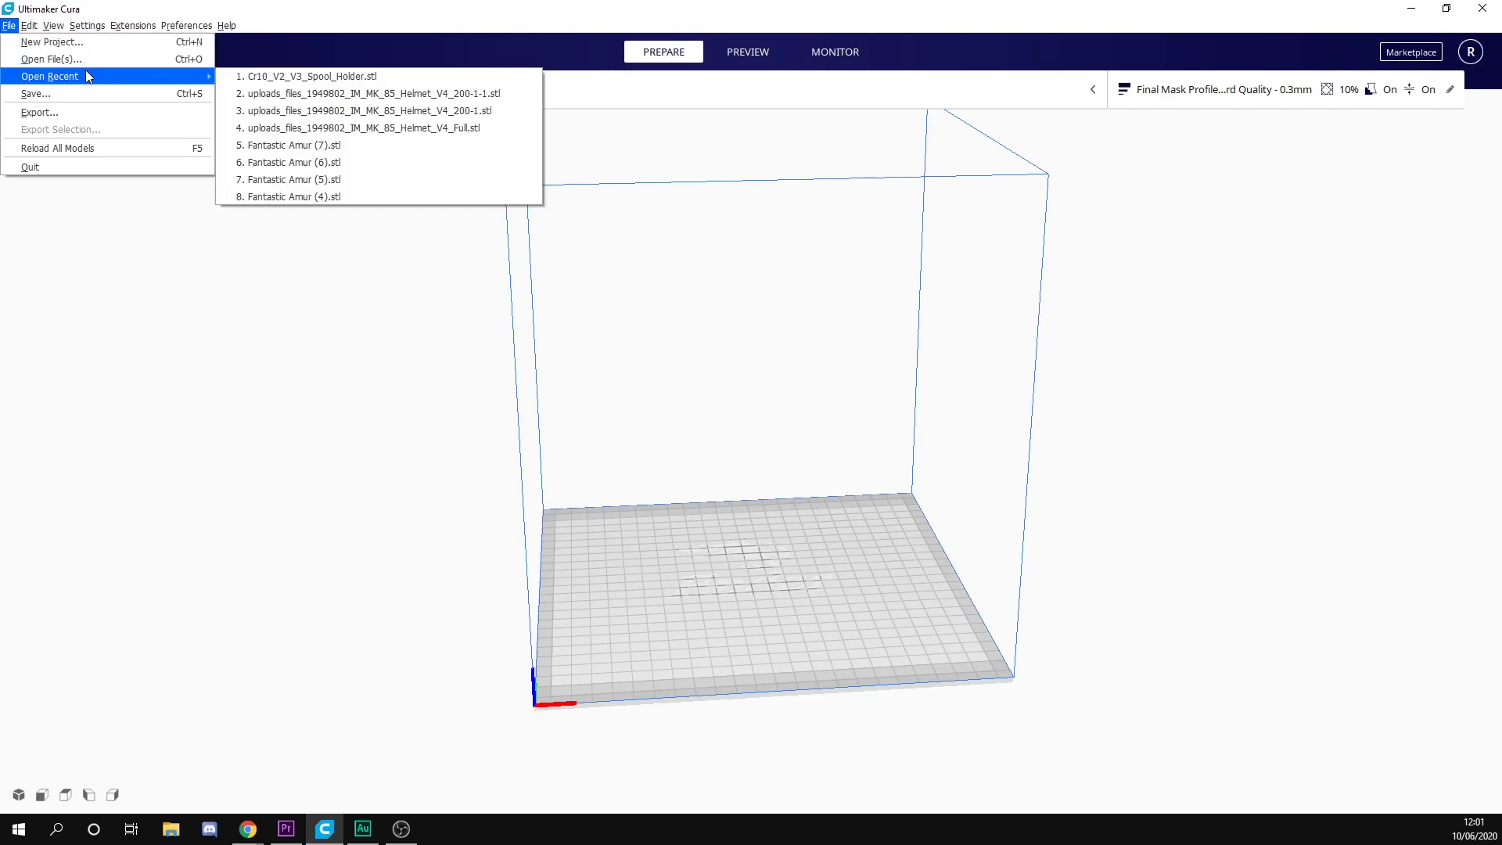
pyautogui.click(286, 77)
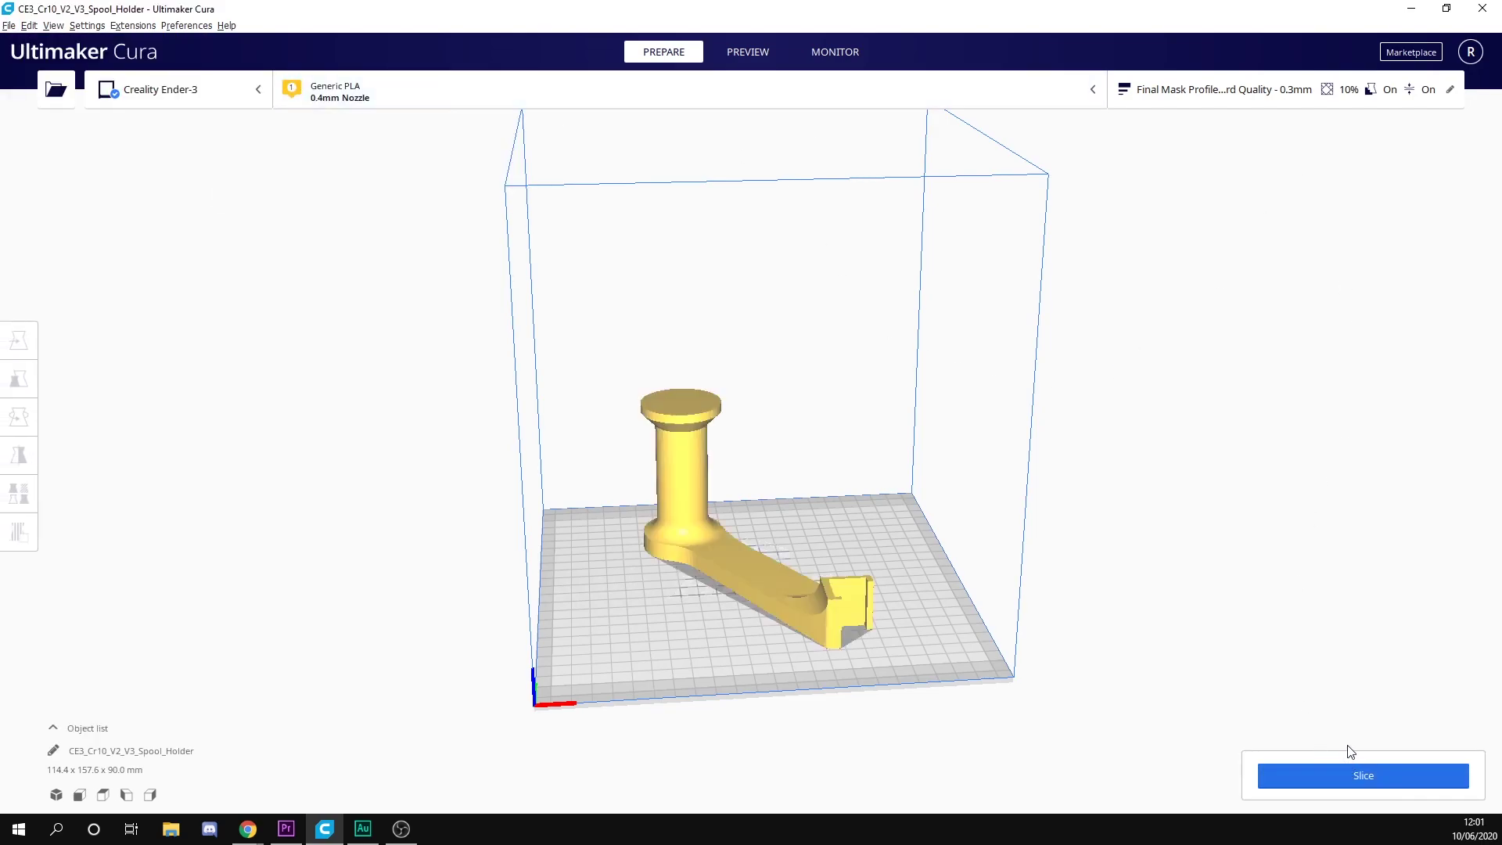
pyautogui.click(1353, 774)
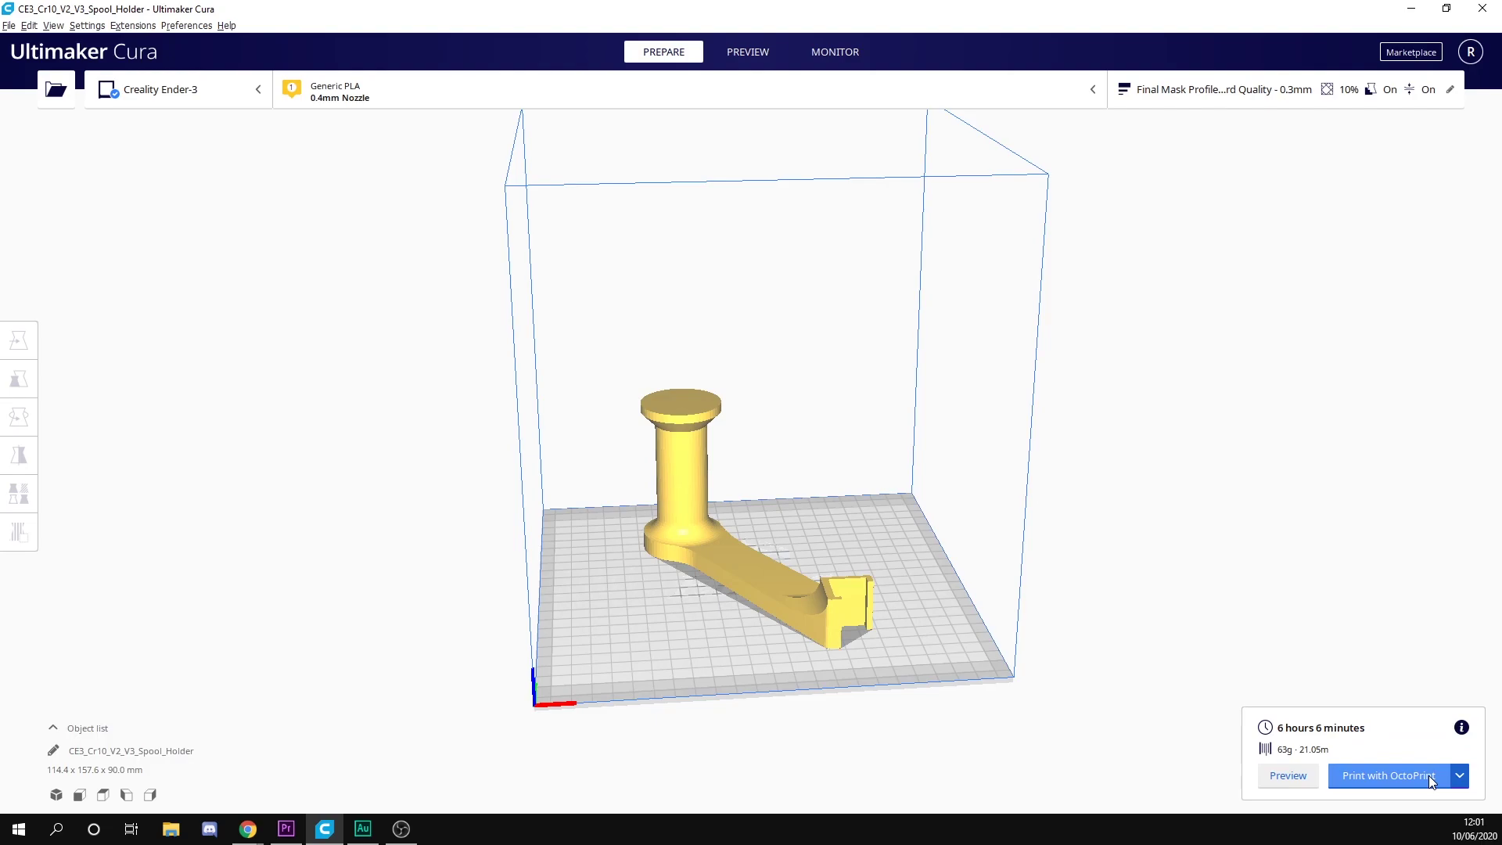
pyautogui.click(1406, 783)
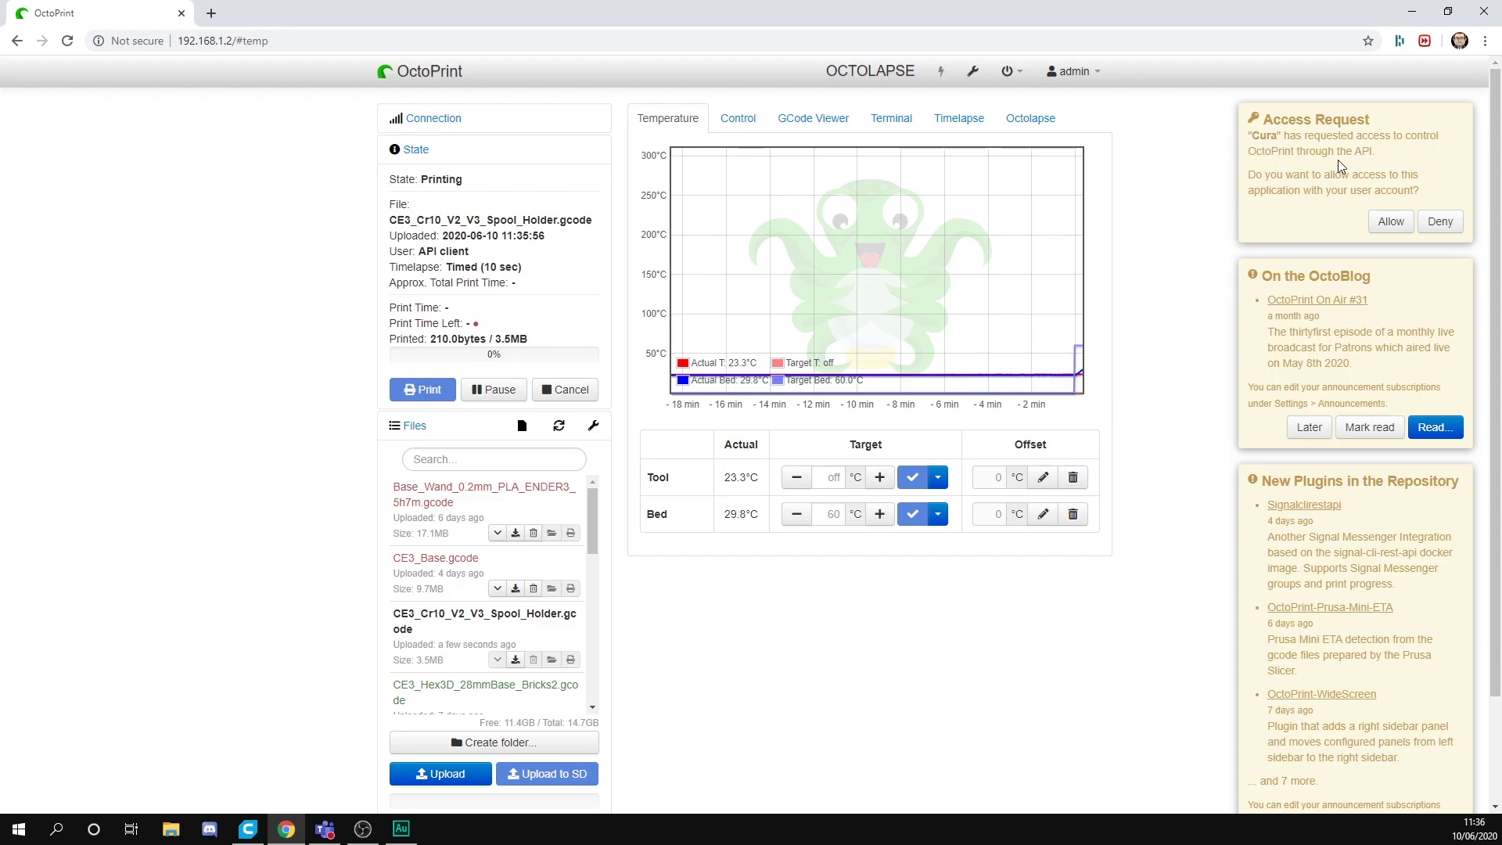
# Allow Cura's new OctoPrint access request and dismiss the OctoBlog and New Plugins notices
pyautogui.click(1390, 221)
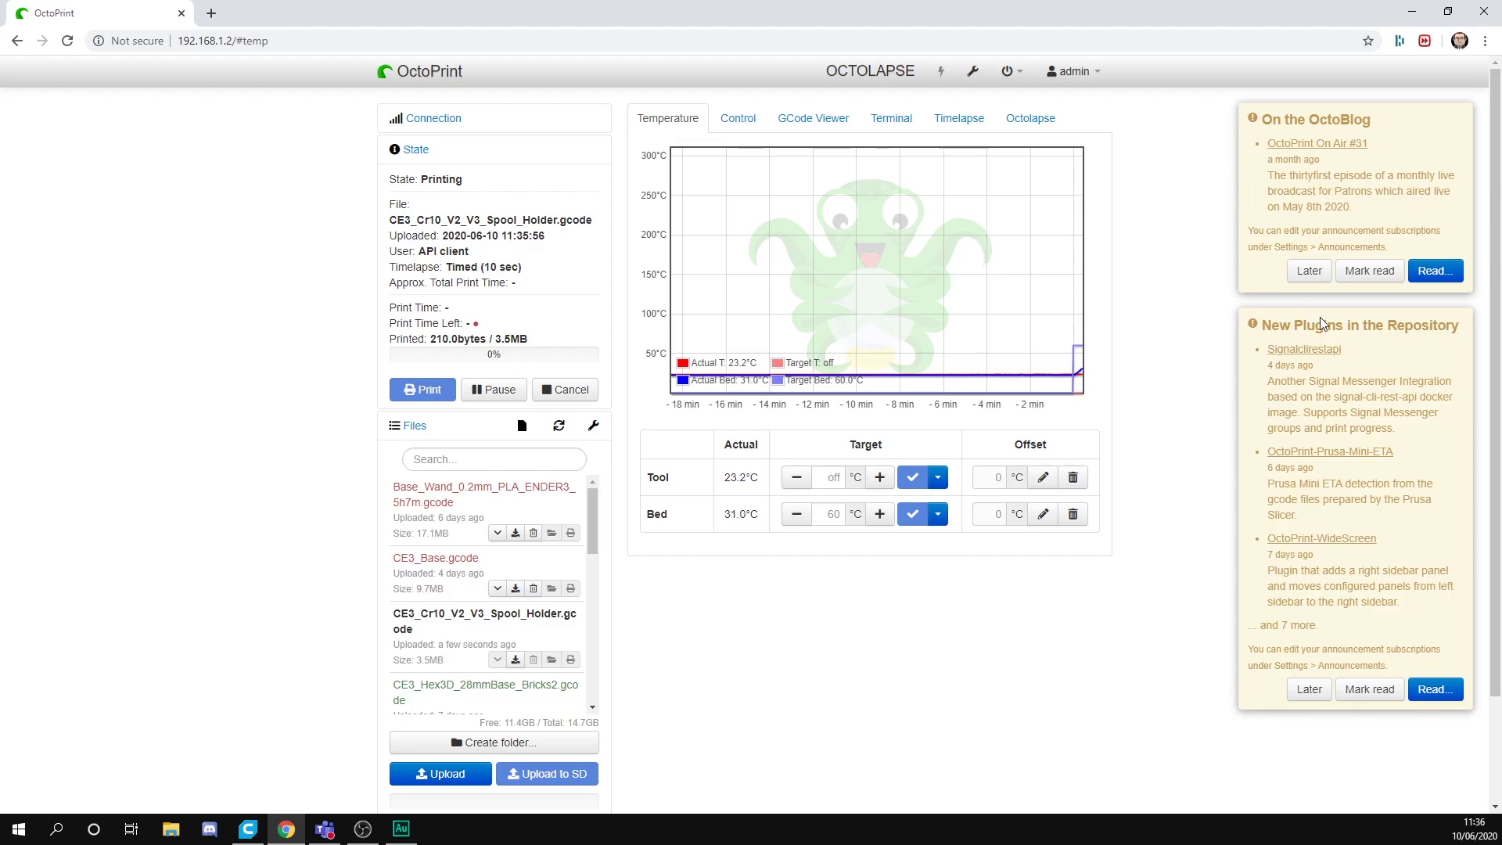
pyautogui.click(1309, 271)
pyautogui.click(1310, 485)
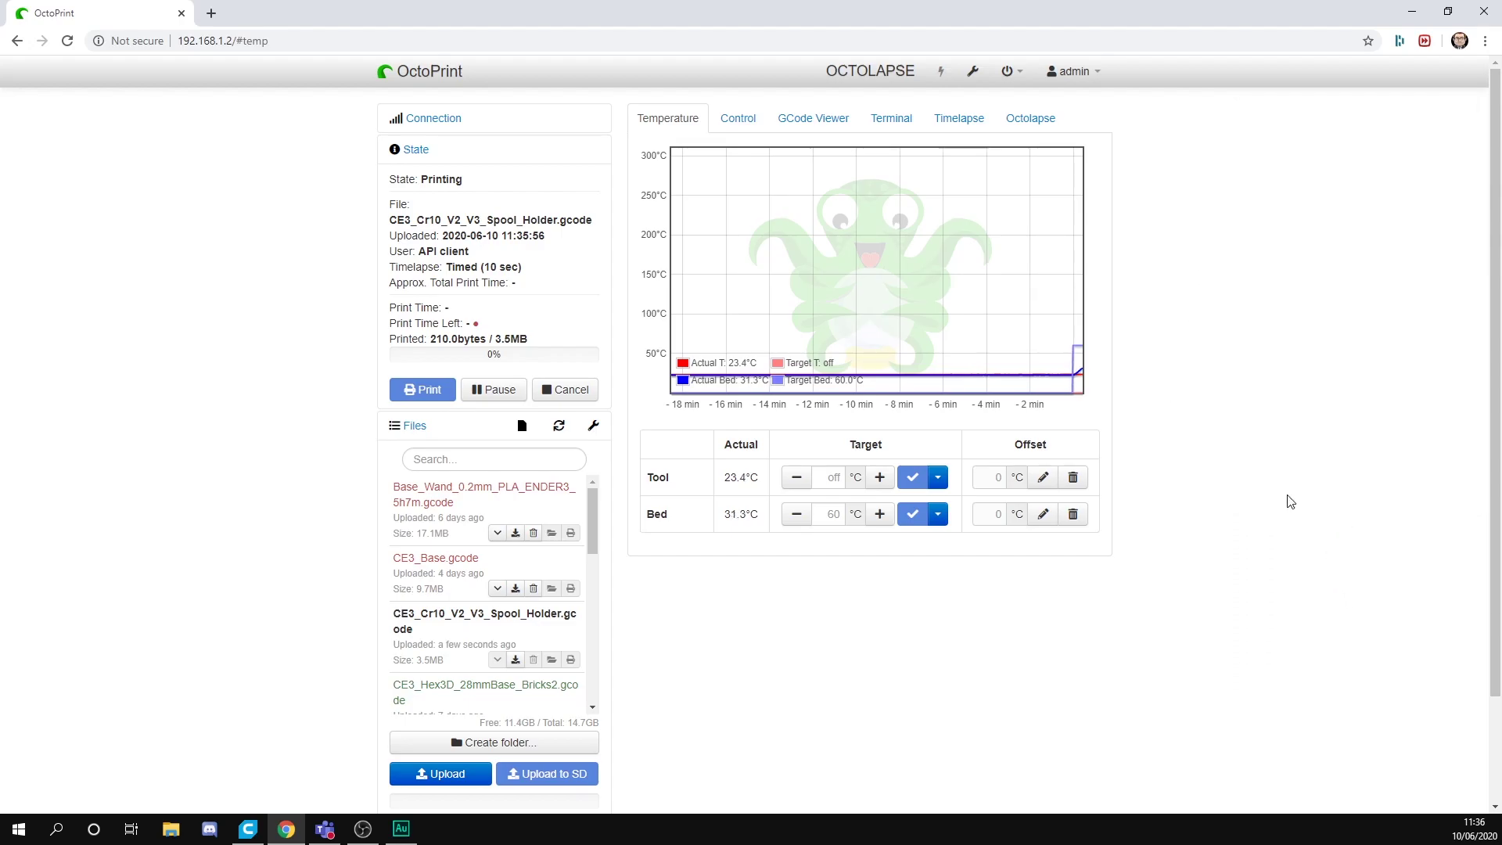